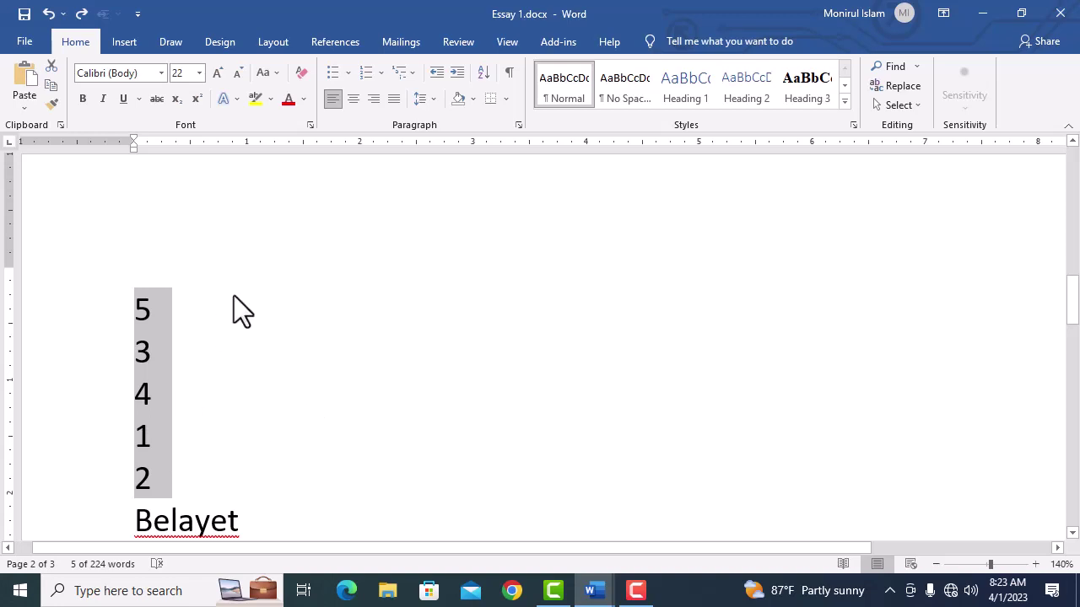
Sort the numbers ascending (1–5), re-sort them descending (5–1), then delete those lines
left_click(483, 75)
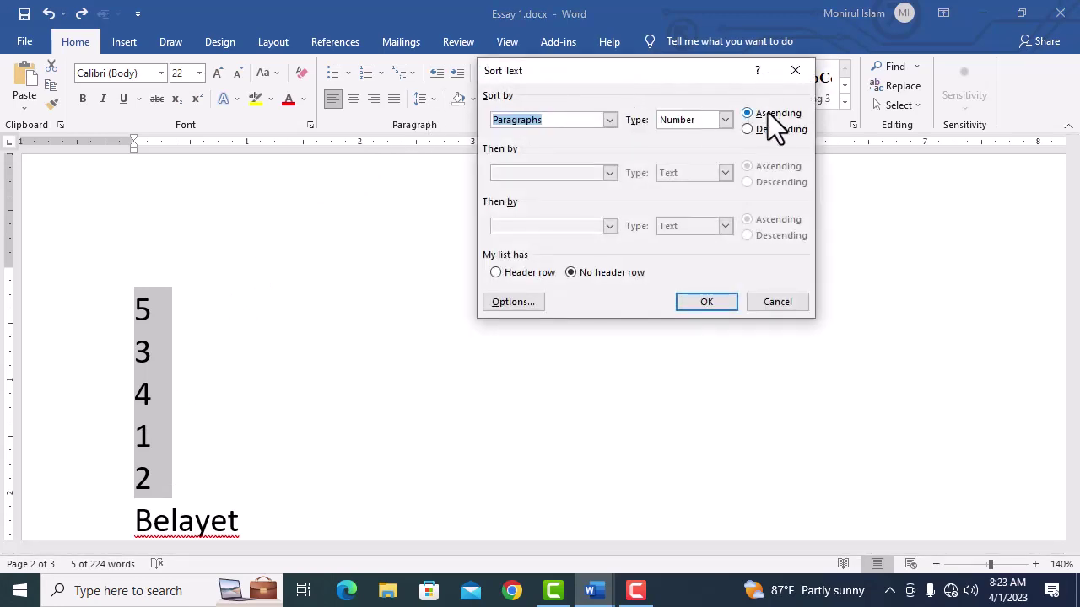
left_click(705, 305)
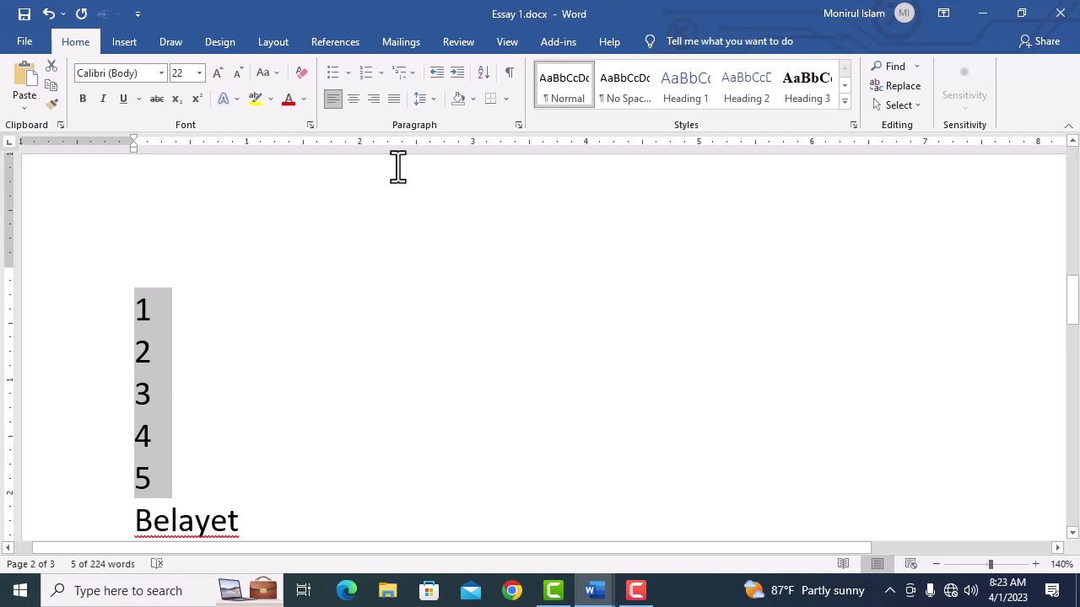
left_click(484, 75)
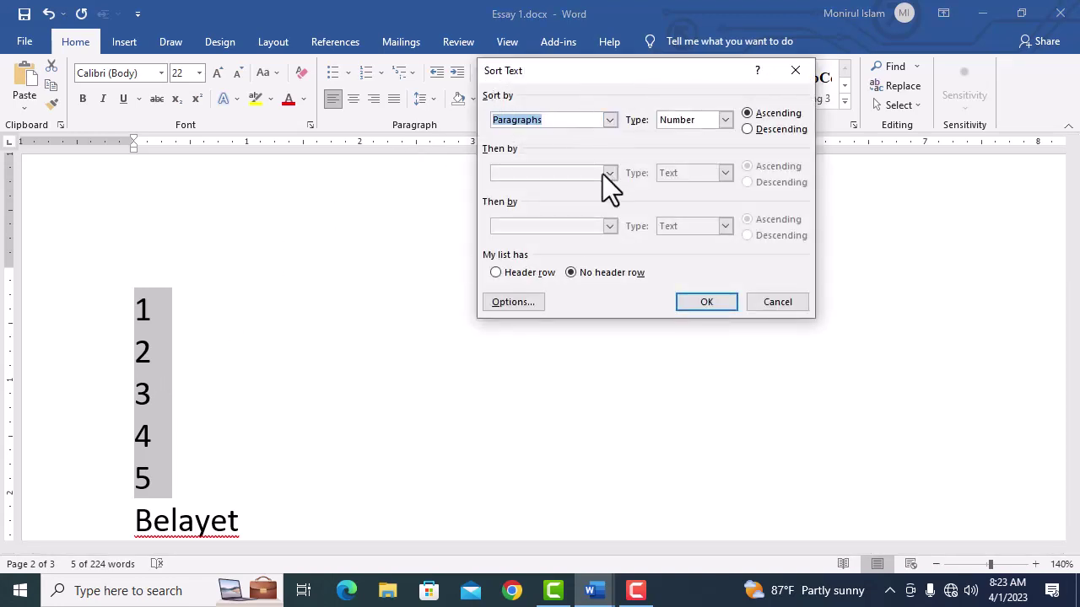
left_click(762, 129)
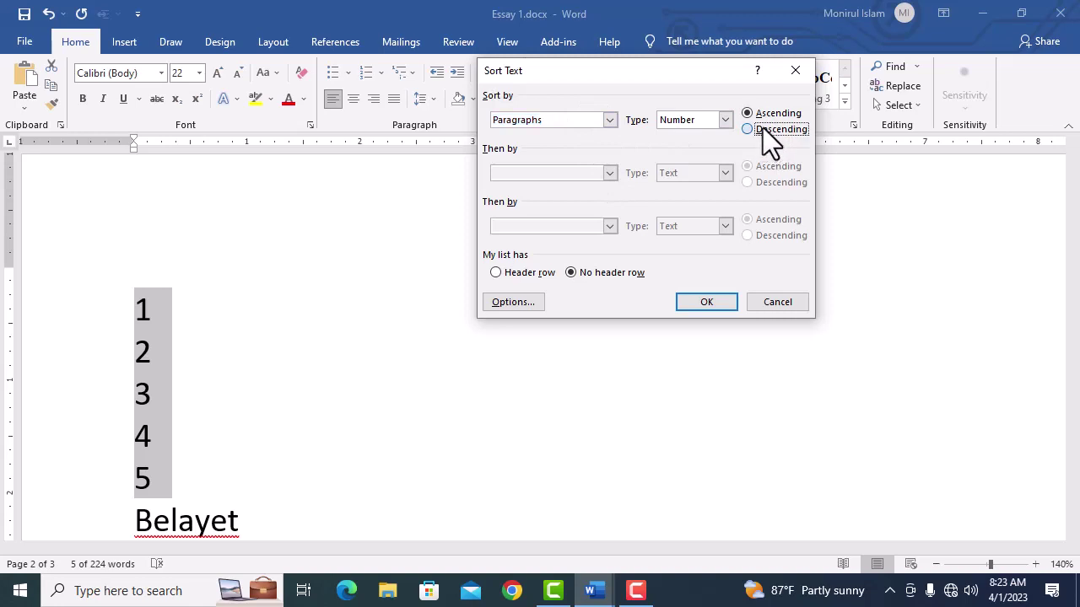
left_click(708, 305)
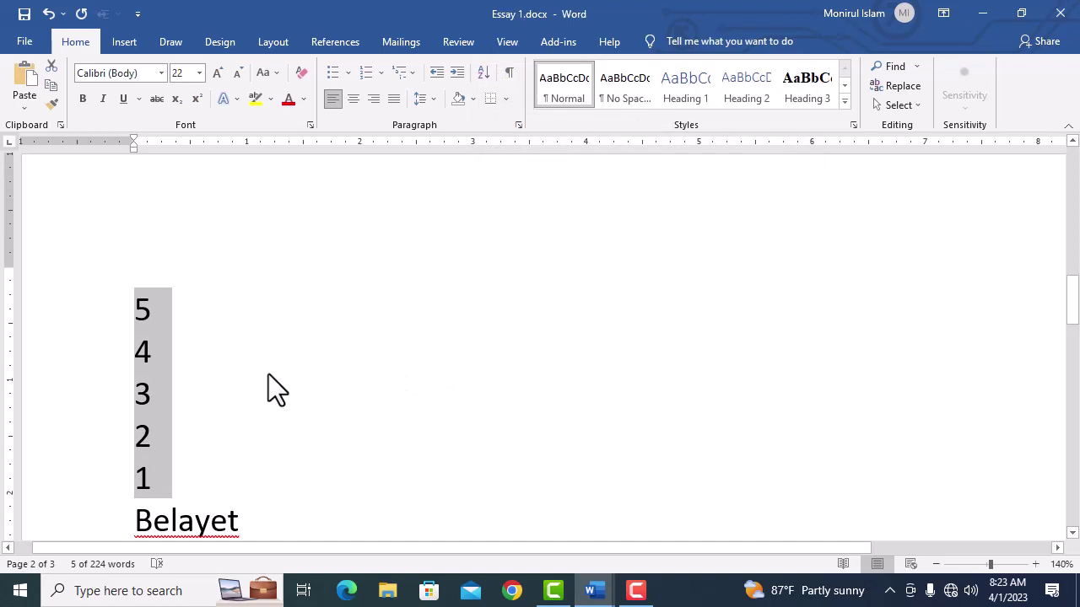
key("Delete")
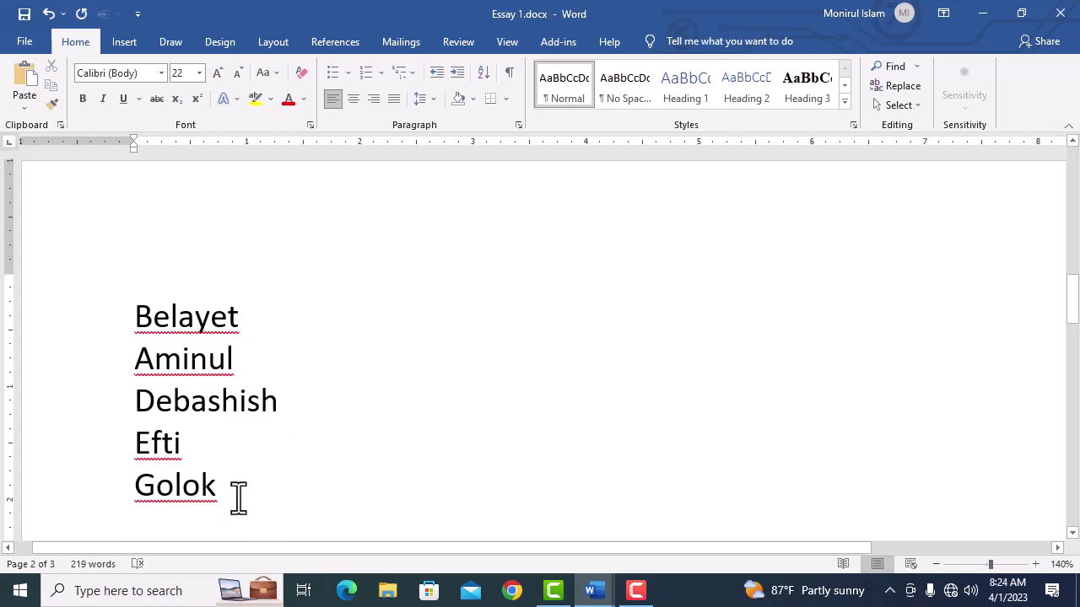
Select the five names and sort them alphabetically in ascending order
left_click_drag(234, 498, 123, 315)
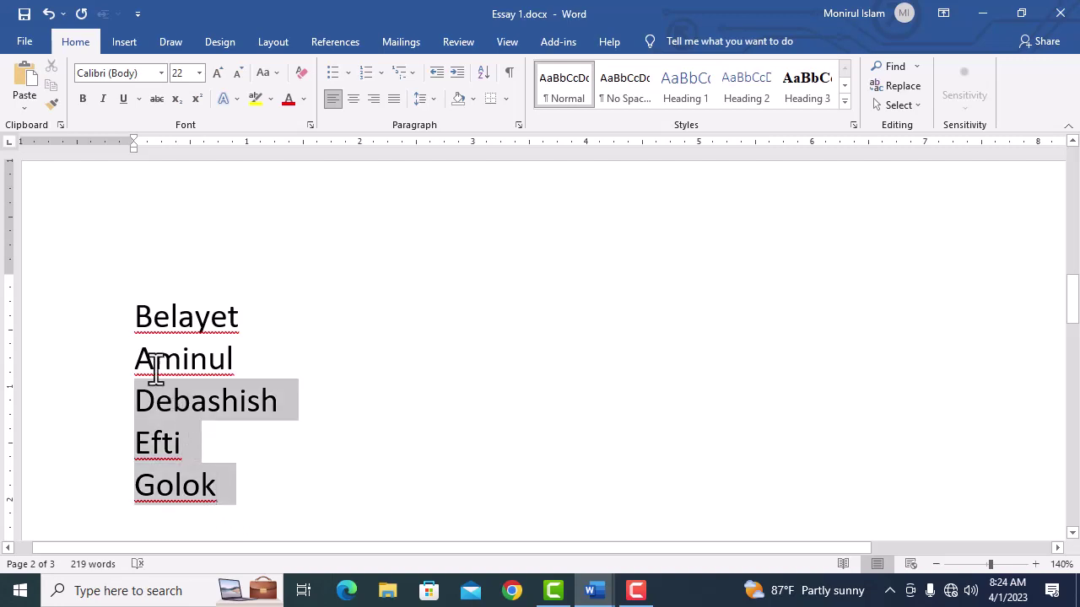
left_click(483, 74)
left_click(770, 114)
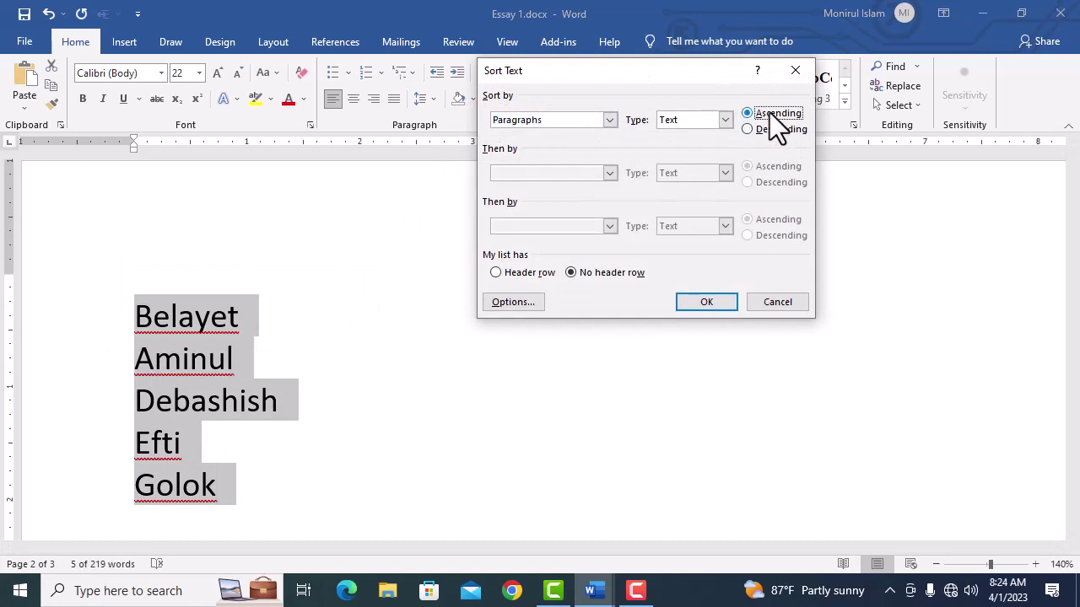
left_click(705, 299)
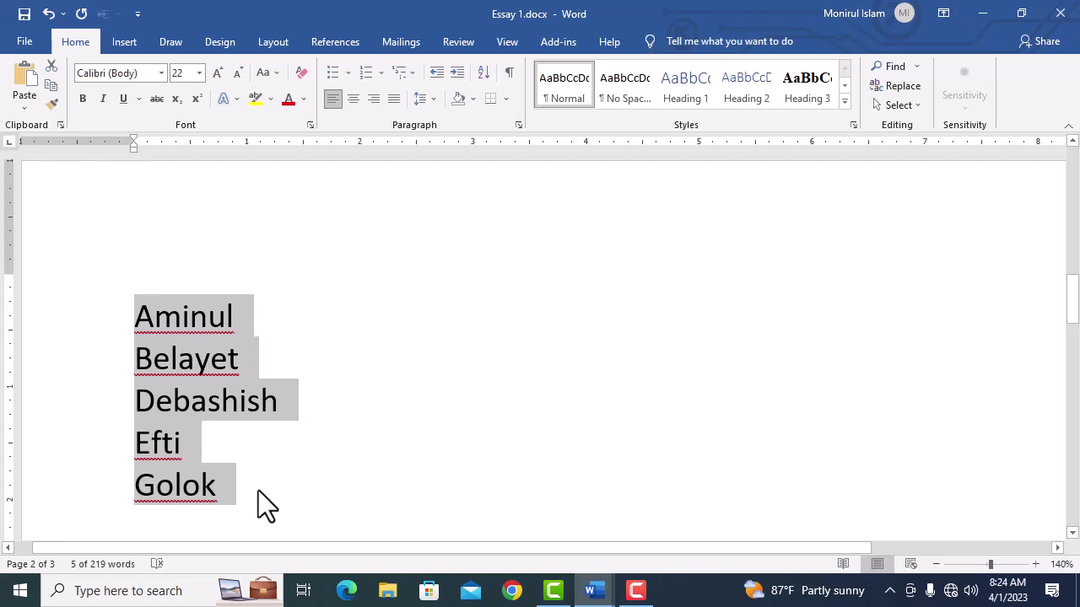
Re-sort the names descending so Golok comes first and Aminul last
left_click(486, 72)
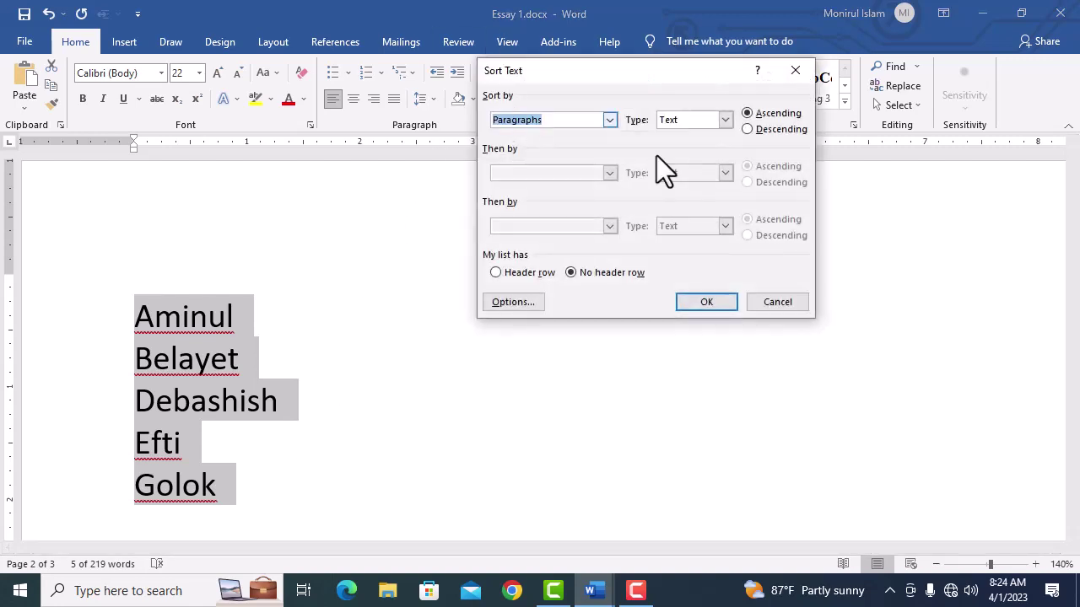
left_click(784, 129)
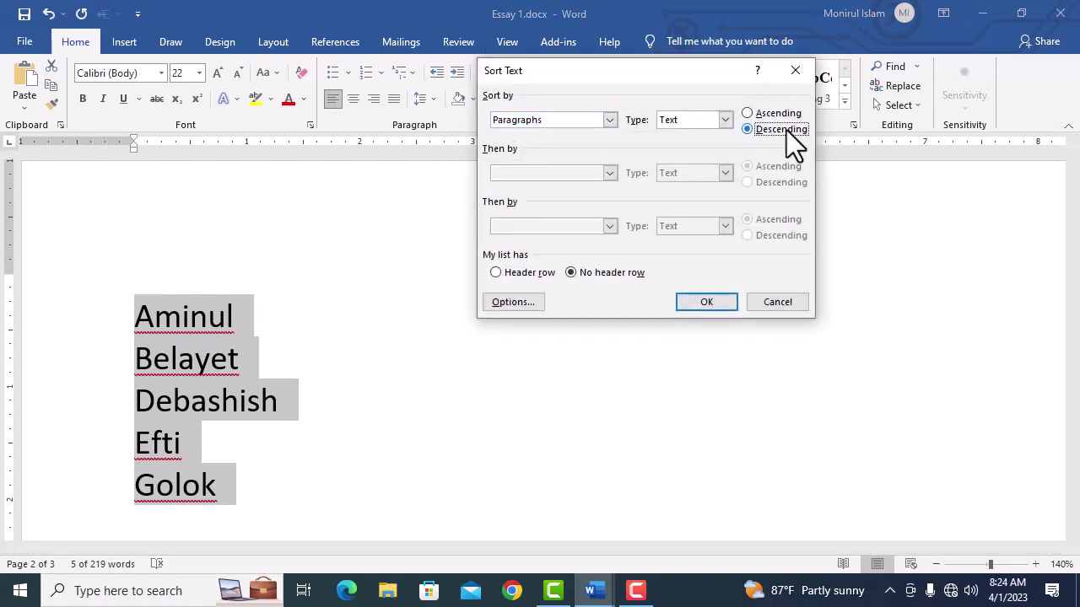
left_click(705, 303)
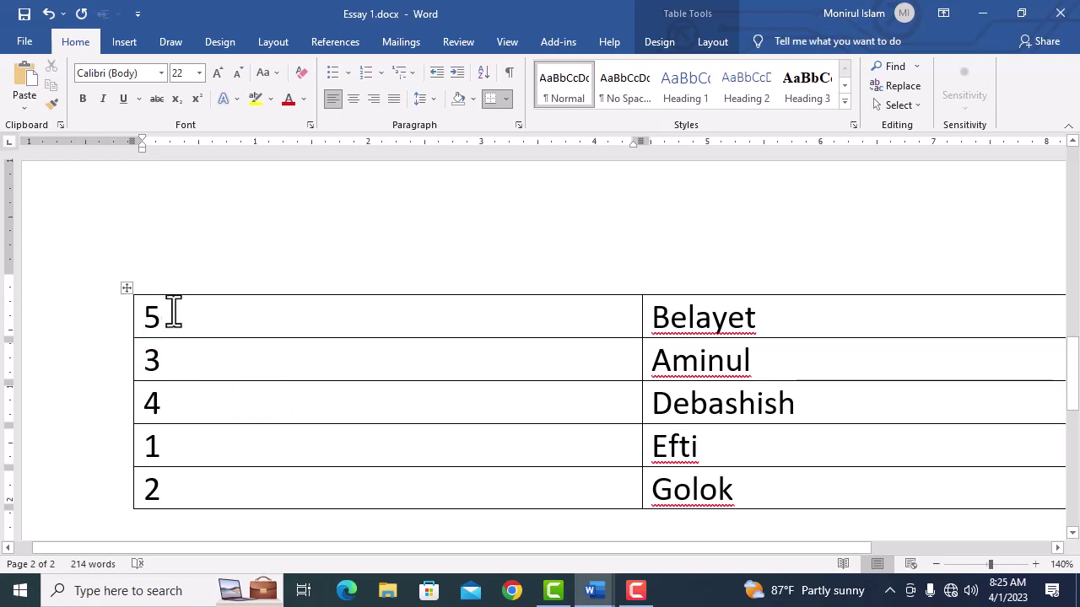
Select the table and sort its rows by Column 1 (numbers) ascending
mouse_move(171, 311)
left_mouse_down()
mouse_move(566, 391)
mouse_move(710, 474)
left_mouse_up()
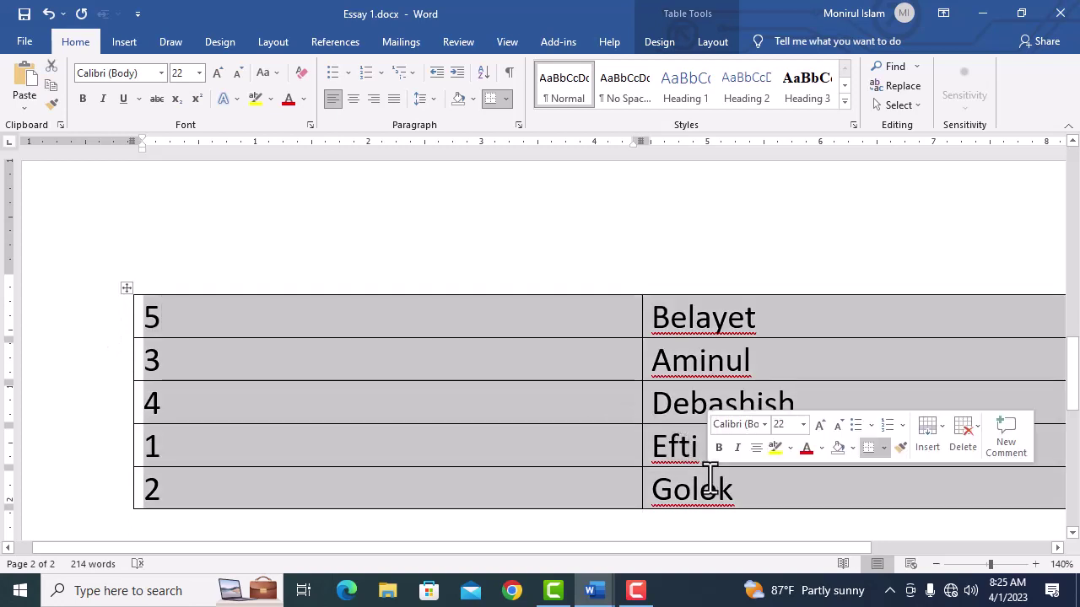
left_click(483, 74)
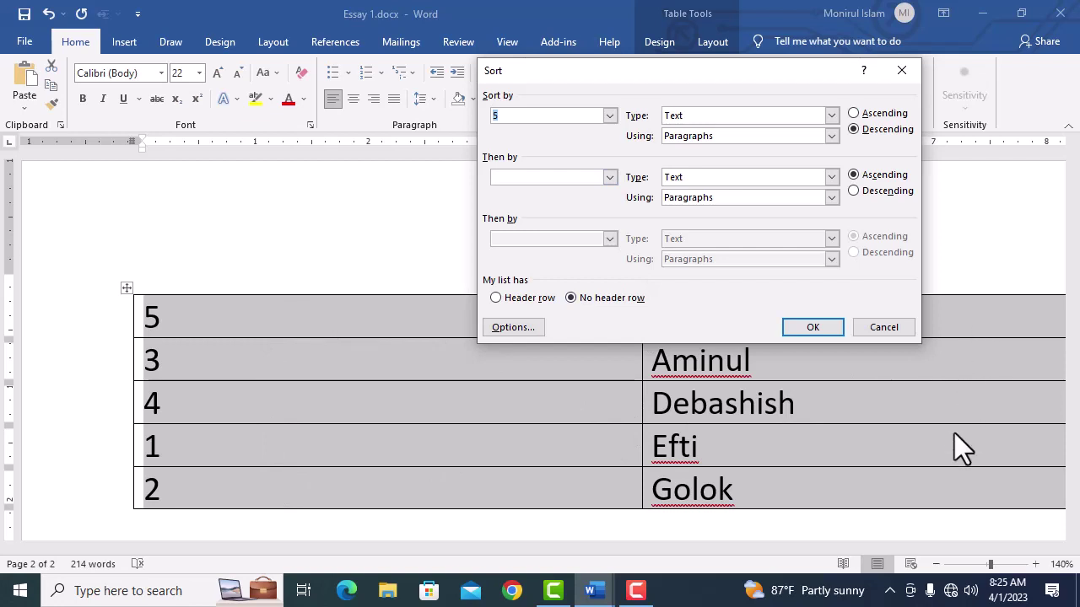
left_click(610, 115)
left_click(573, 129)
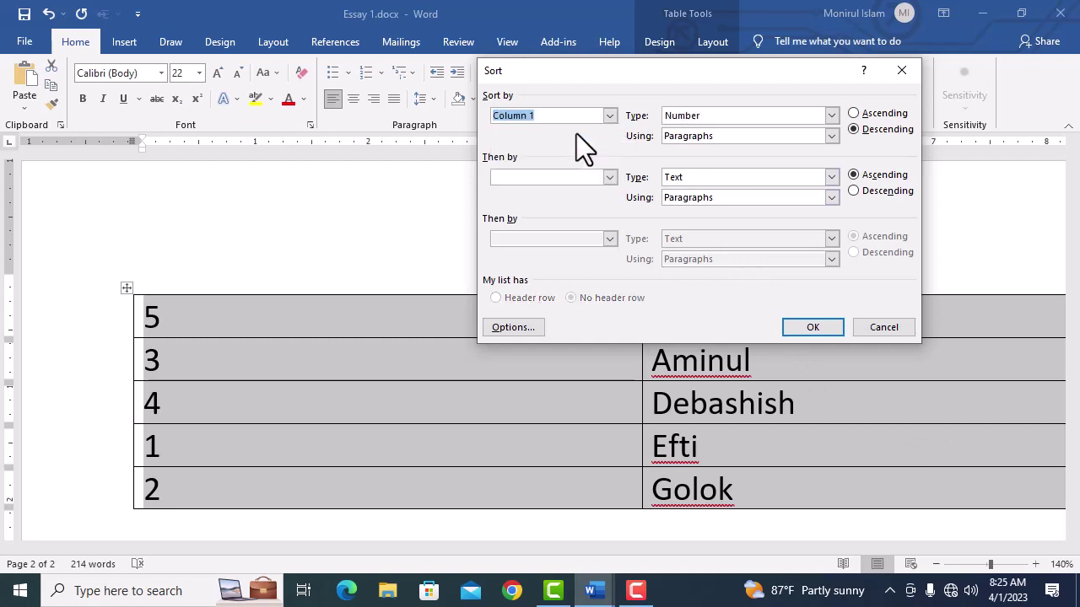
left_click(853, 113)
left_click(816, 329)
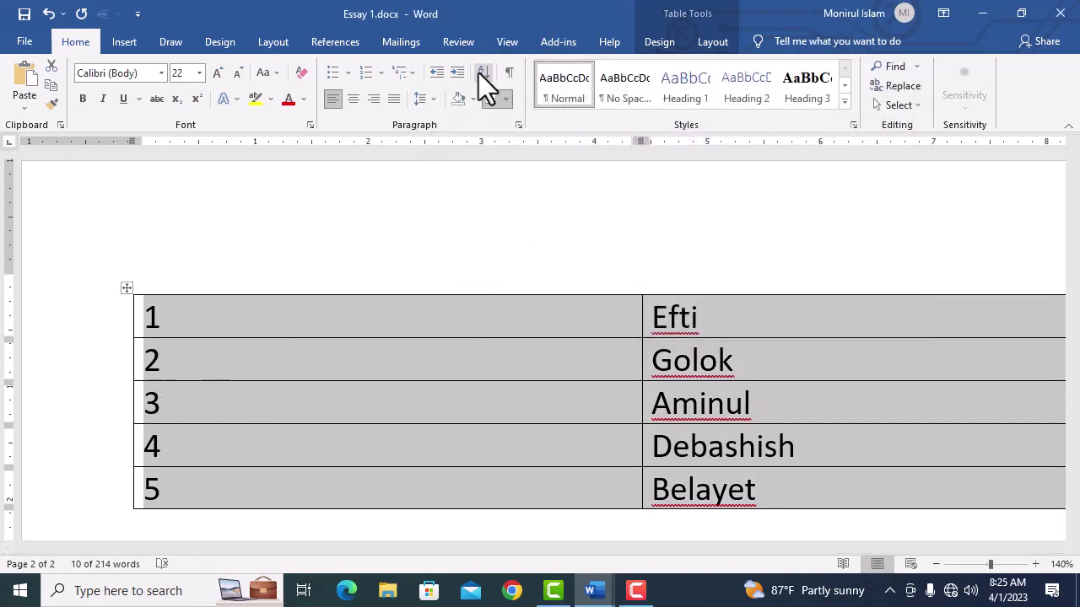
Re-sort the table rows by Column 1 descending, from 5 down to 1
left_click(483, 73)
left_click(608, 116)
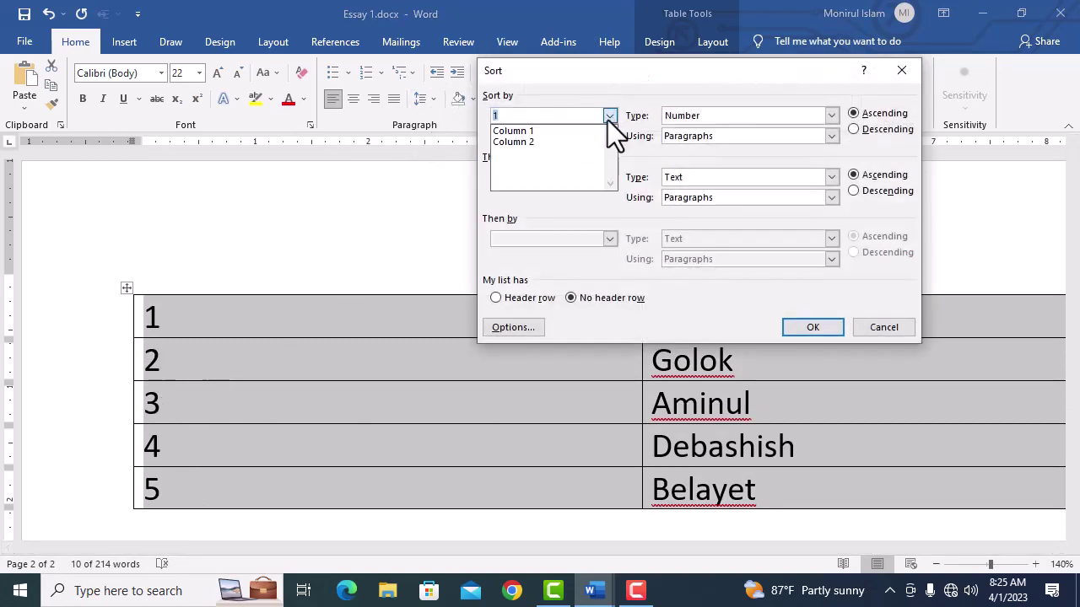
left_click(584, 133)
left_click(877, 129)
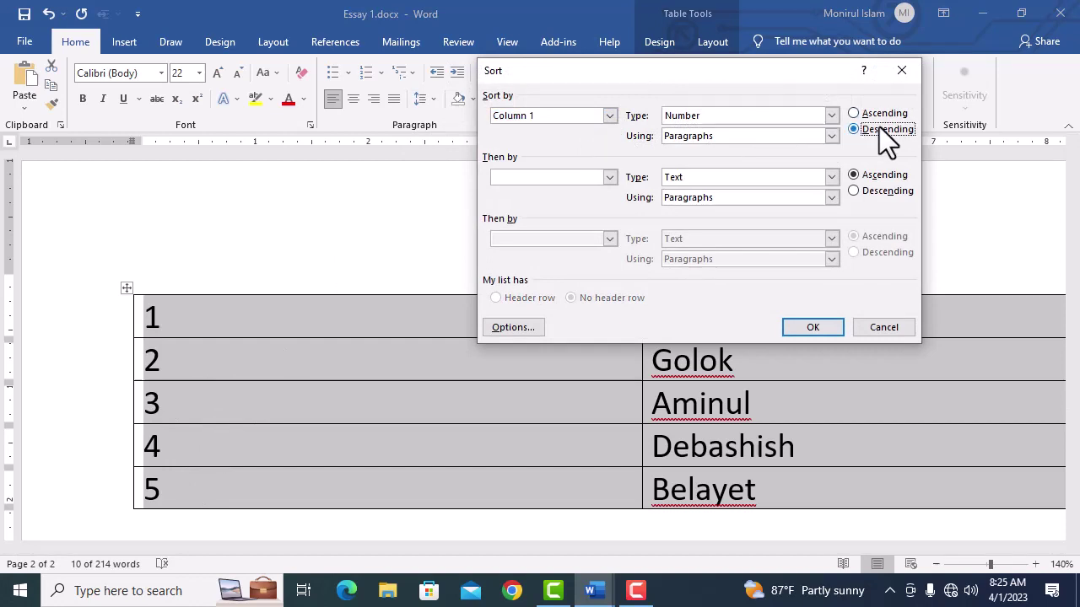
left_click(813, 327)
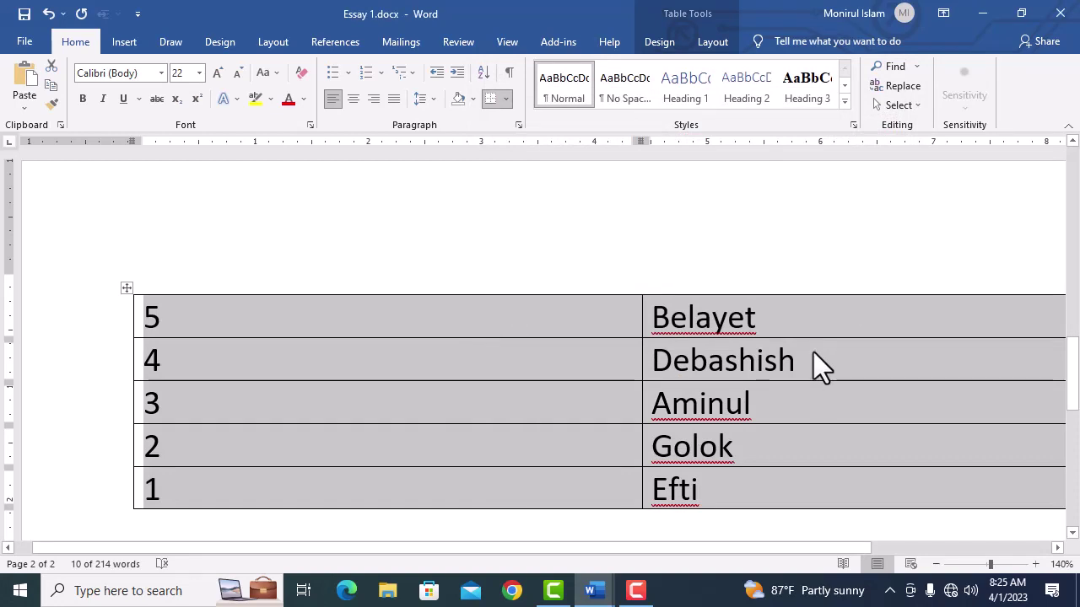
Sort the table rows by Column 2 (names) in ascending order
left_click(484, 73)
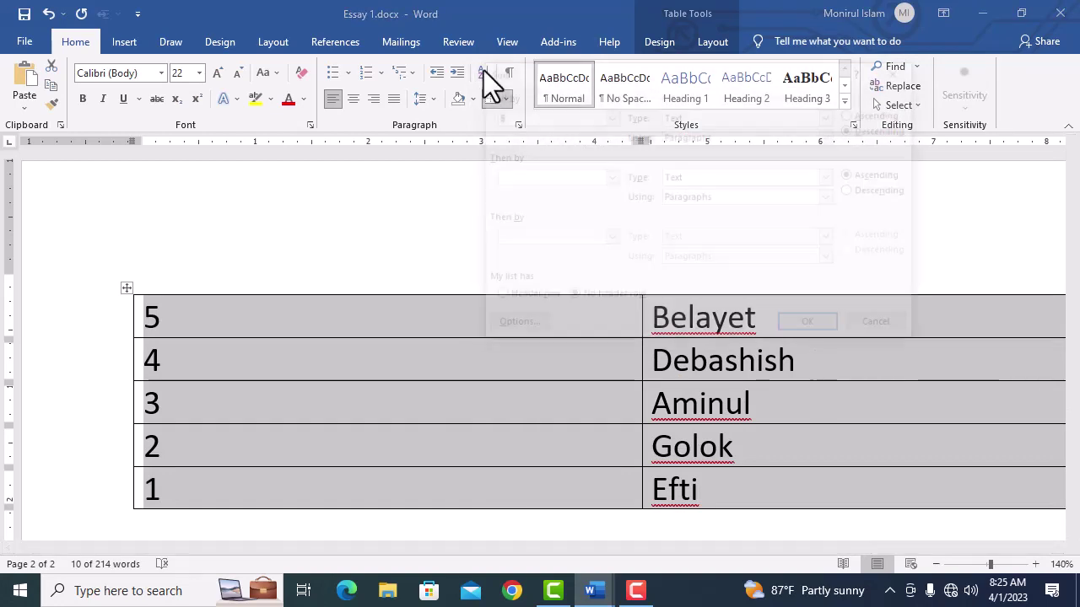
left_click(609, 116)
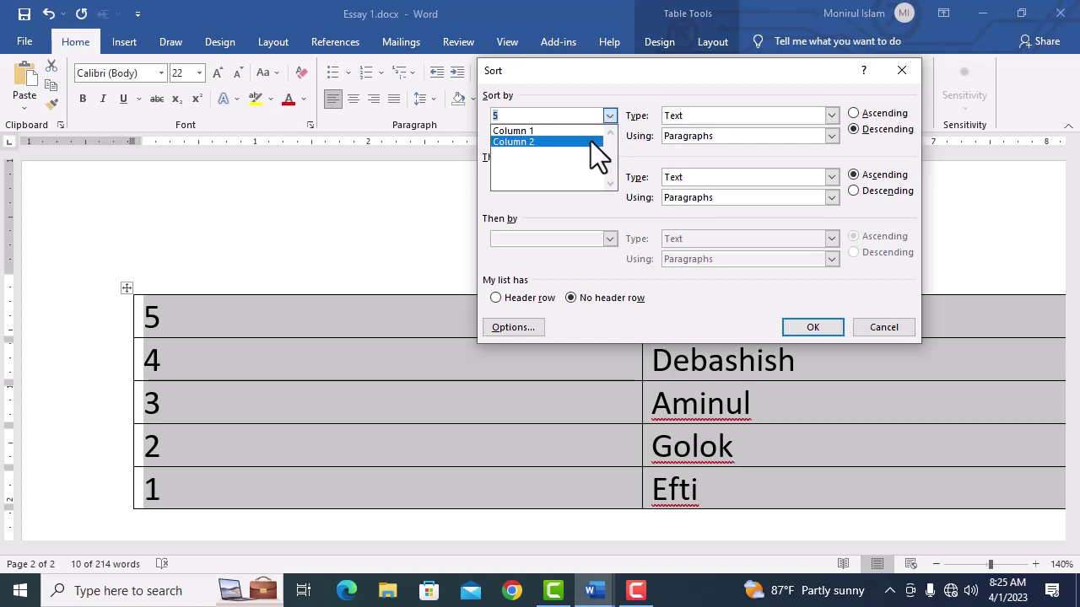
left_click(591, 141)
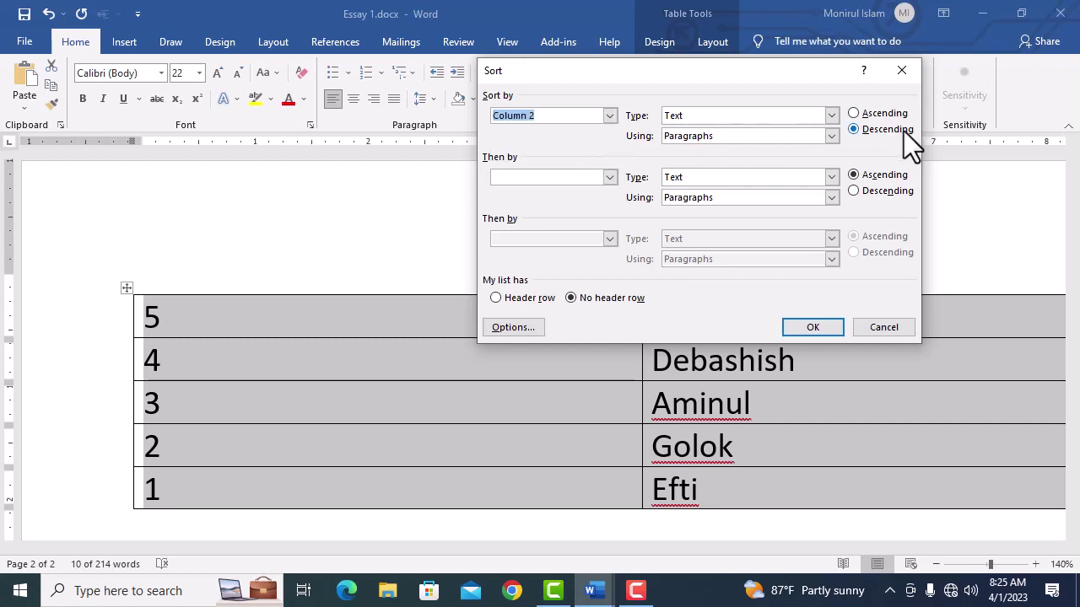
left_click(875, 116)
left_click(823, 327)
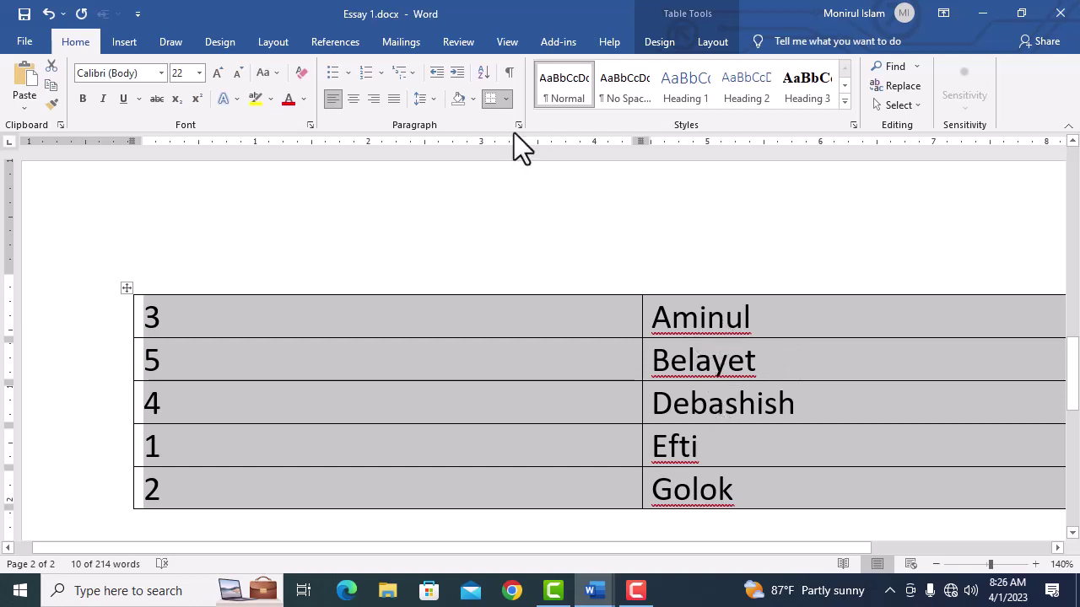
Re-sort the rows by Column 2 descending, putting Golok first and Aminul last
left_click(485, 73)
left_click(873, 128)
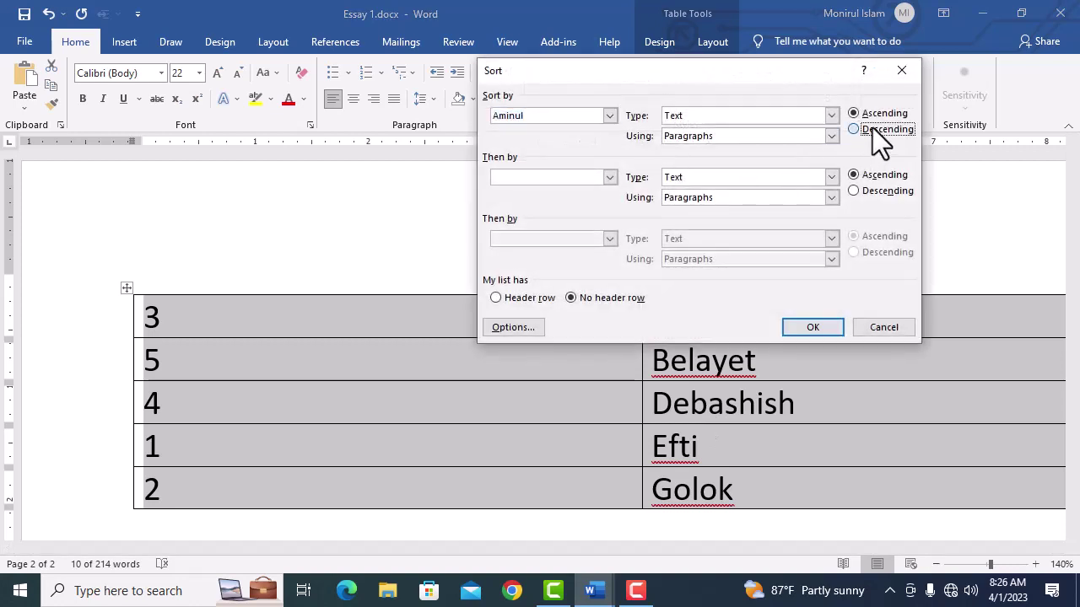
left_click(608, 114)
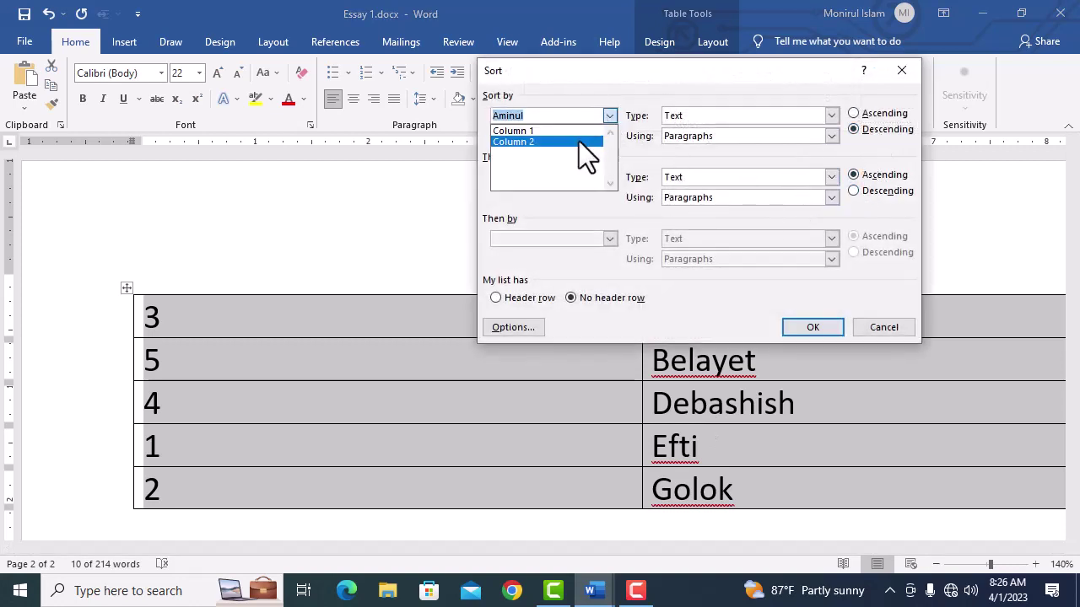
left_click(577, 143)
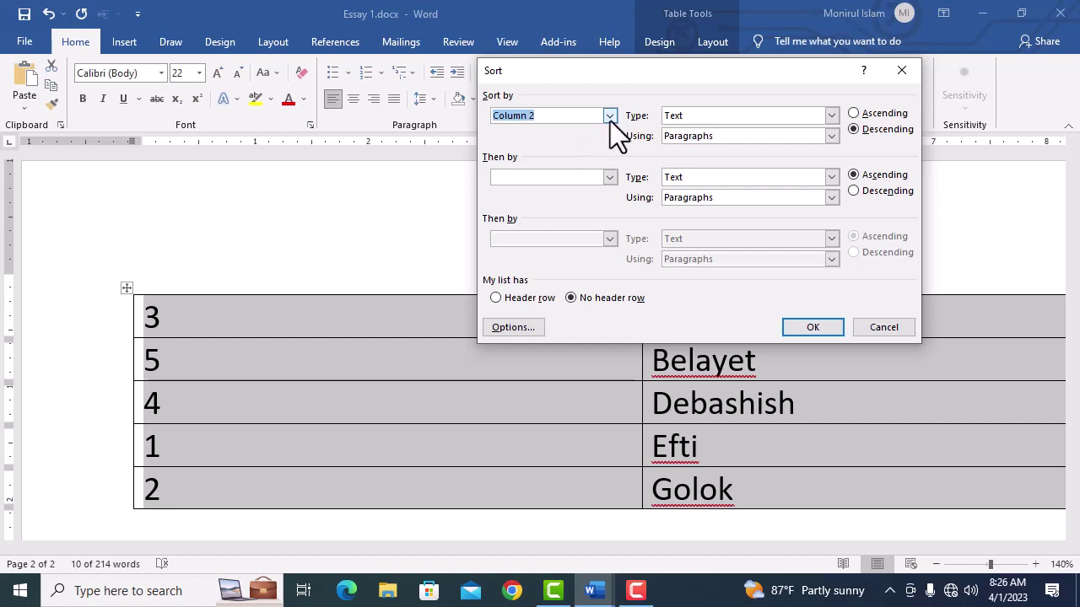
left_click(608, 115)
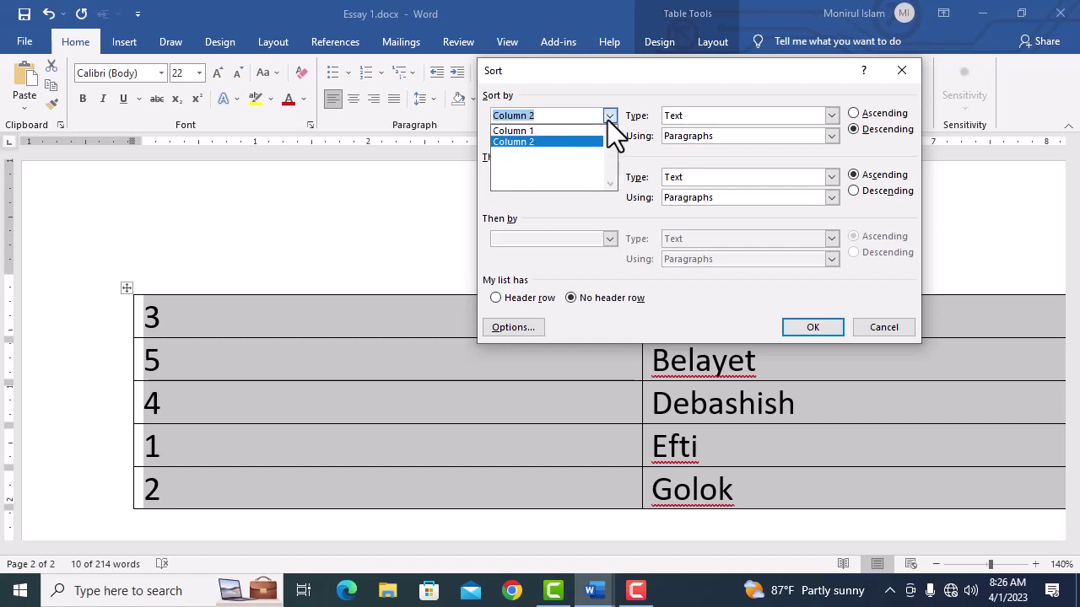
left_click(572, 142)
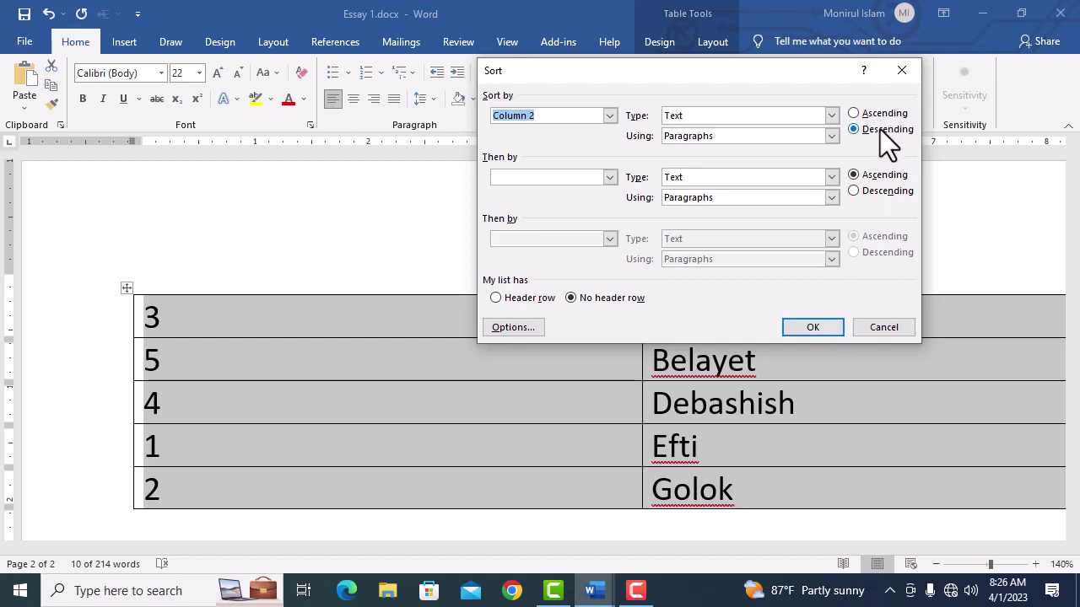
left_click(817, 324)
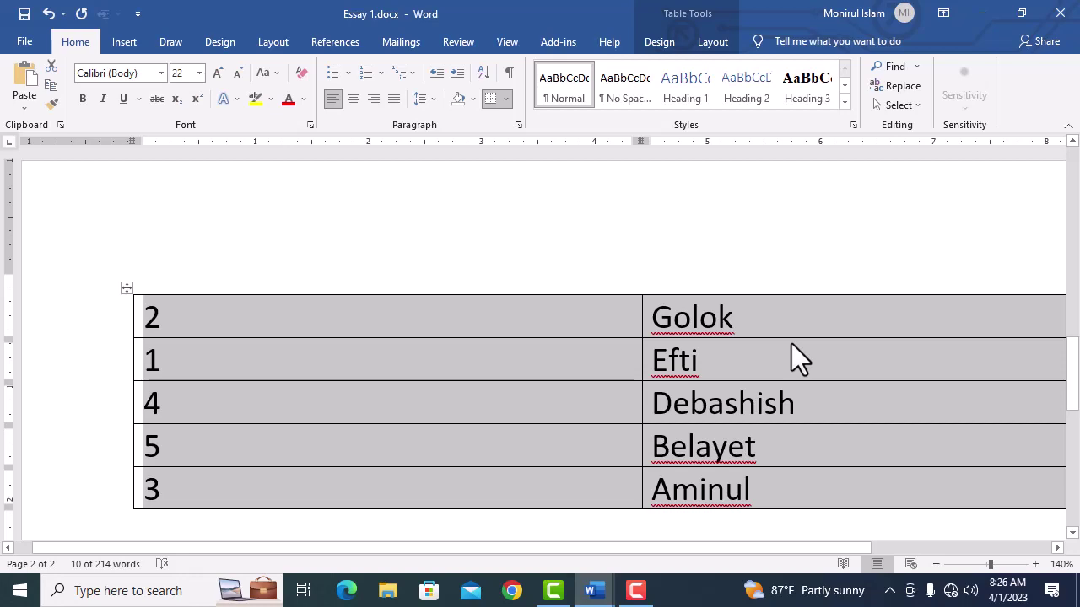
Delete the sorted table and format the 'A Rainy Day Paragraph' heading as Hidden text
key("BackSpace")
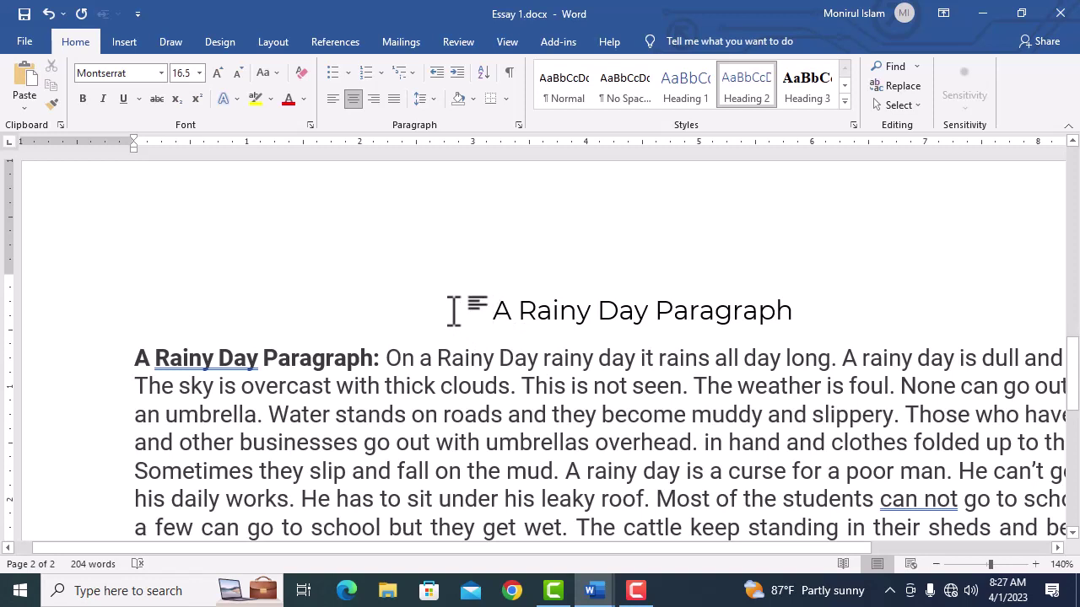
left_click_drag(453, 311, 737, 311)
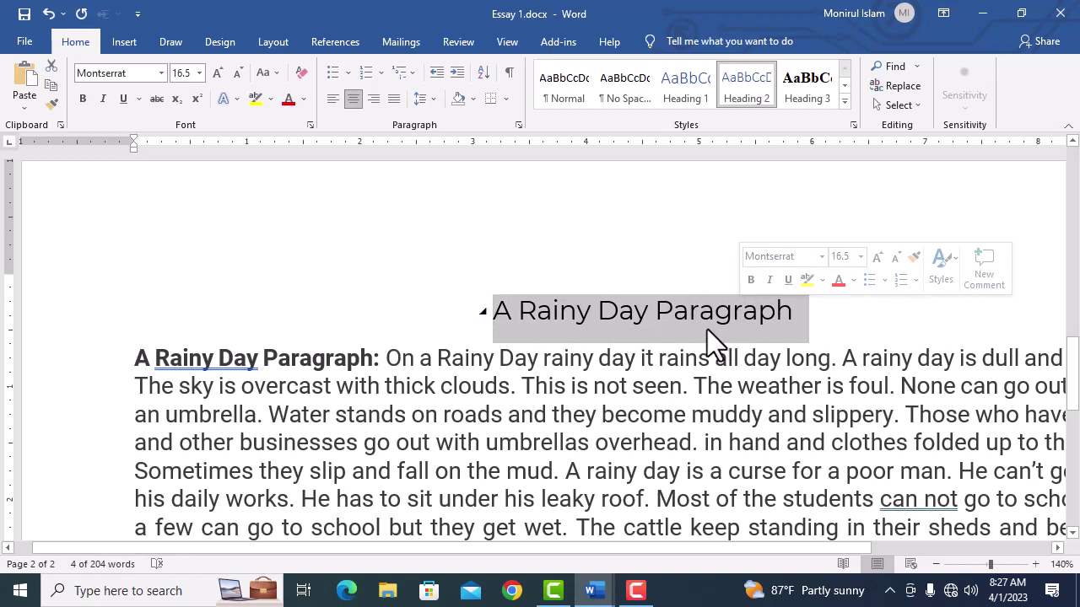
key("ctrl+d")
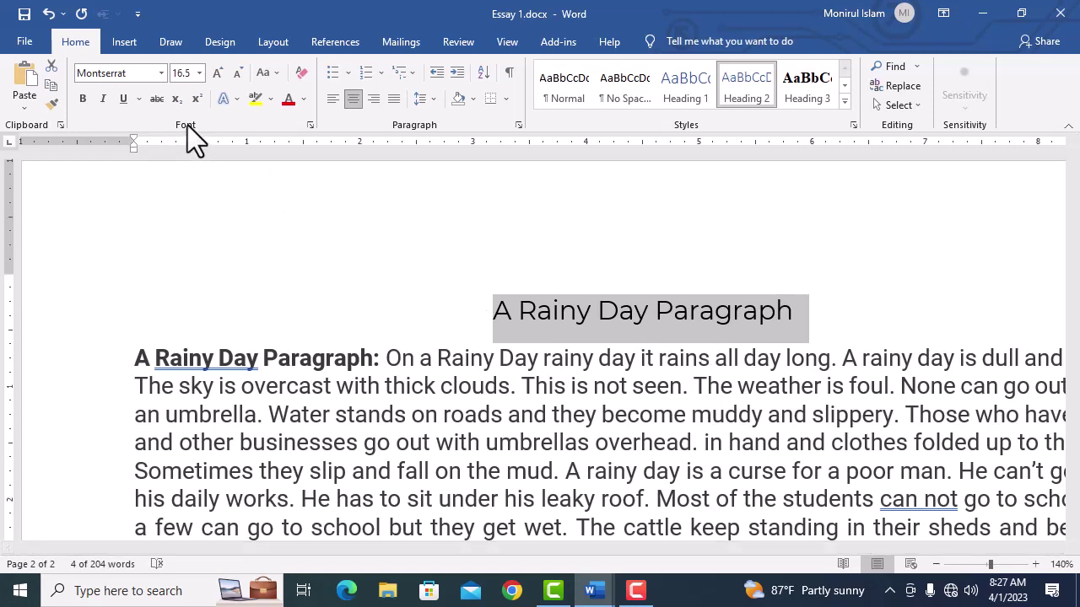
left_click(311, 126)
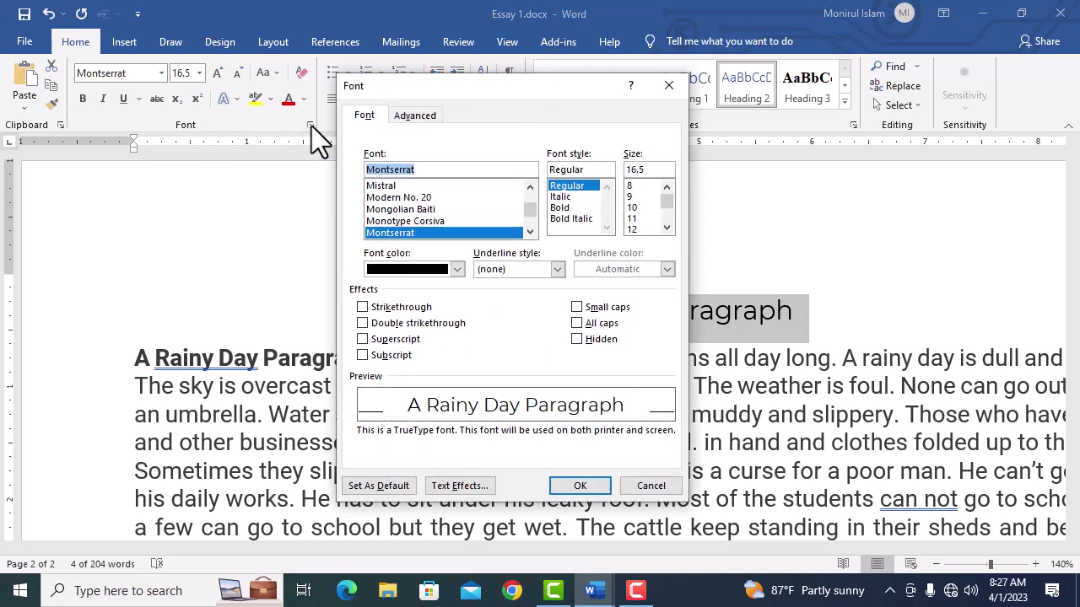
left_click(577, 339)
left_click(577, 486)
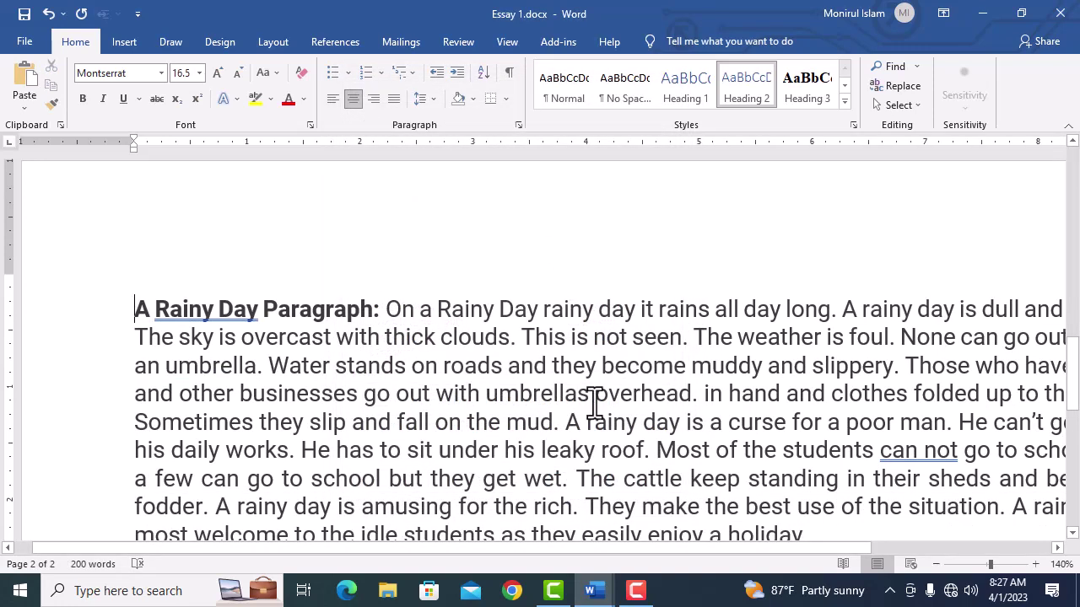
Select the whole document and clear the Hidden font effect, restoring the heading (203 words)
scroll(595, 402, "up", 2)
scroll(595, 397, "down", 5)
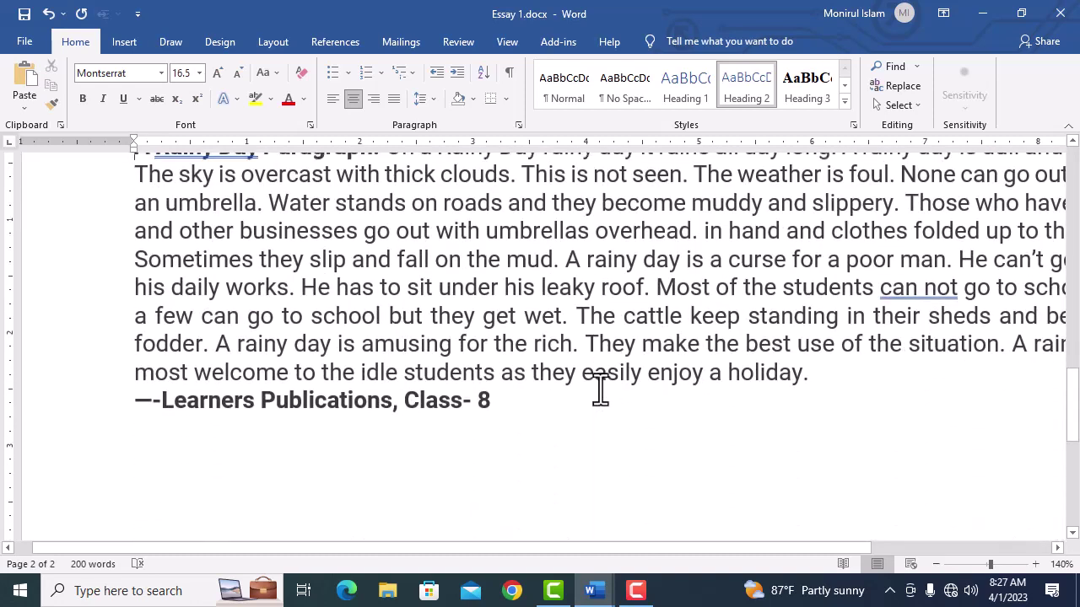
scroll(596, 392, "up", 2)
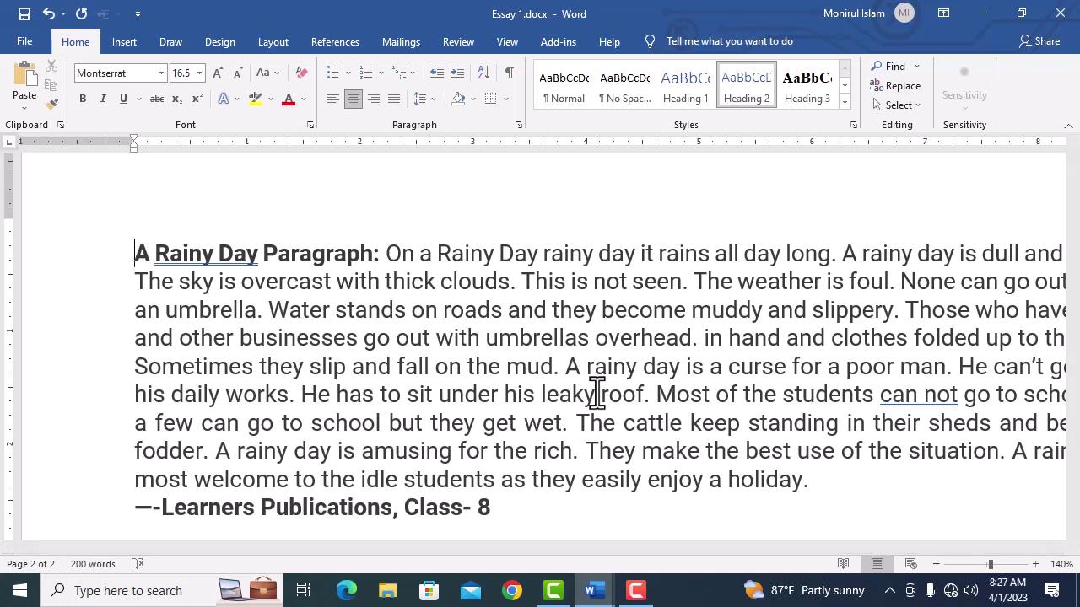
key("ctrl+a")
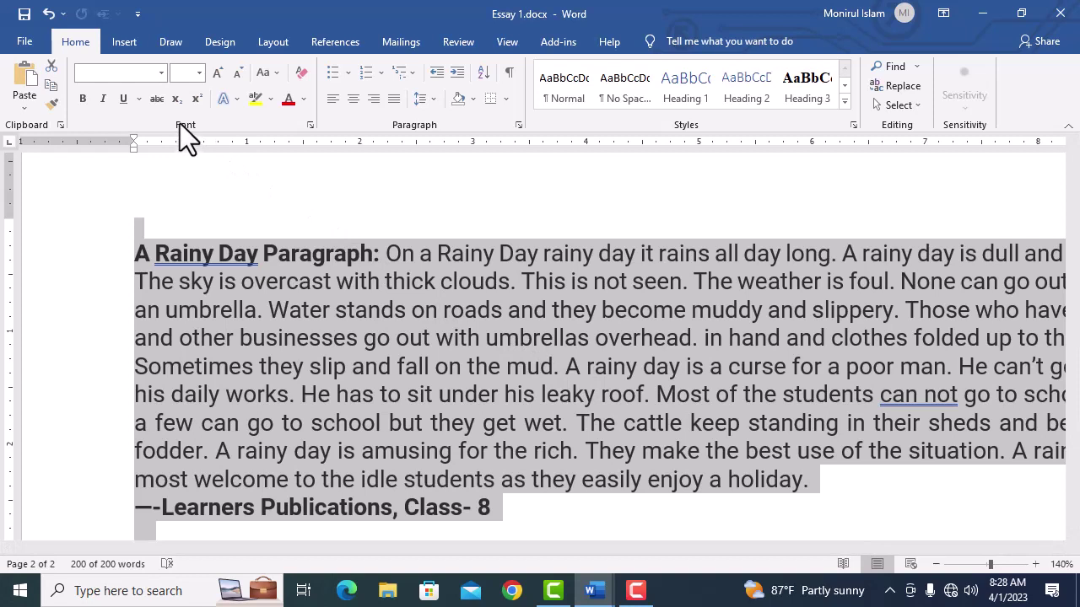
left_click(309, 125)
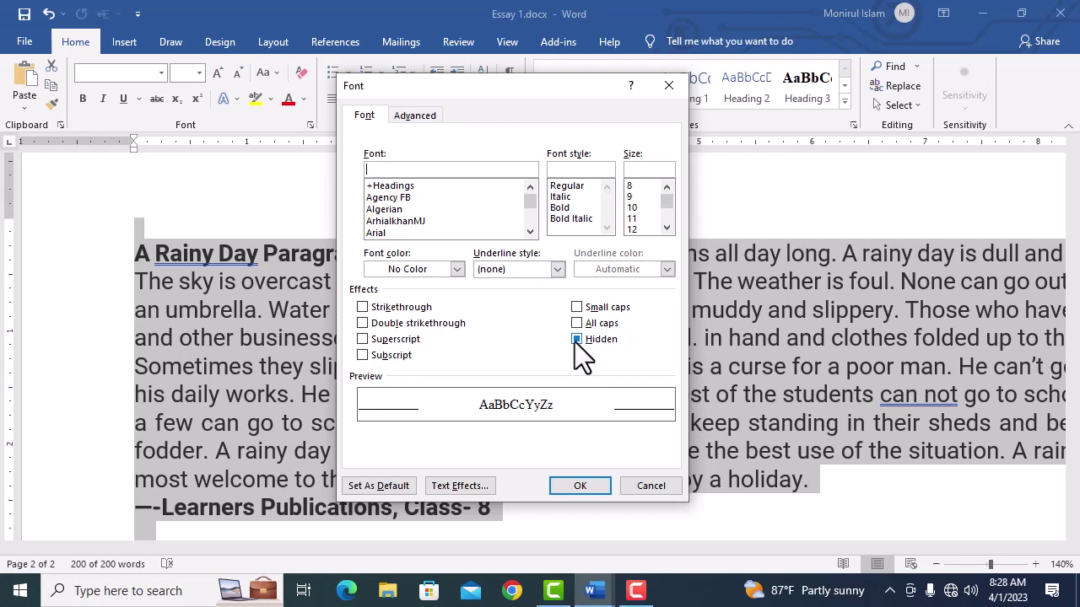
left_click(574, 342)
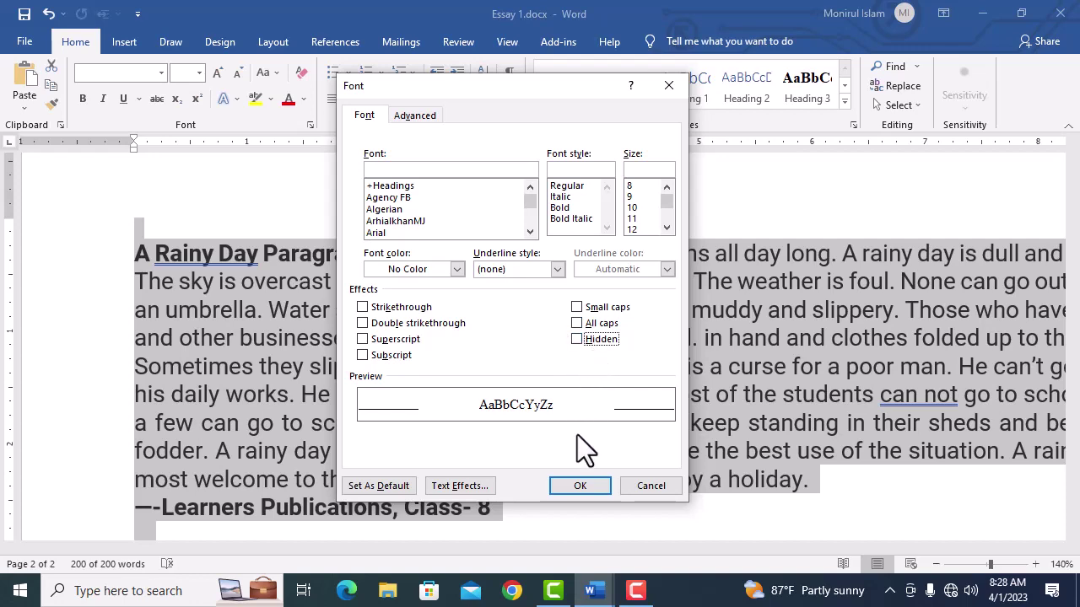
left_click(581, 486)
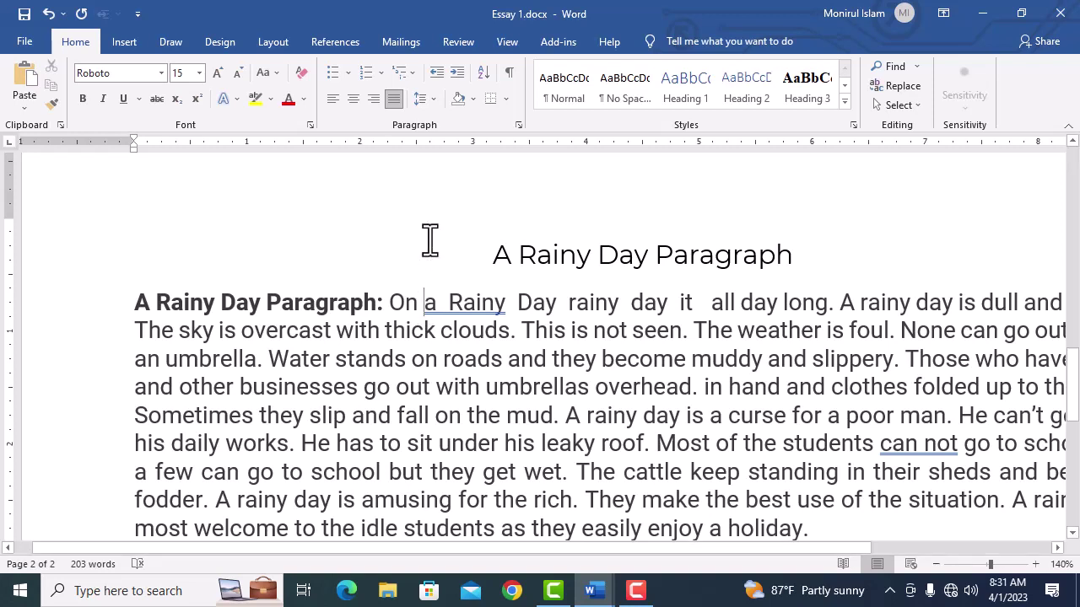
Toggle Show/Hide ¶ several times, ending with formatting marks displayed
left_click(507, 72)
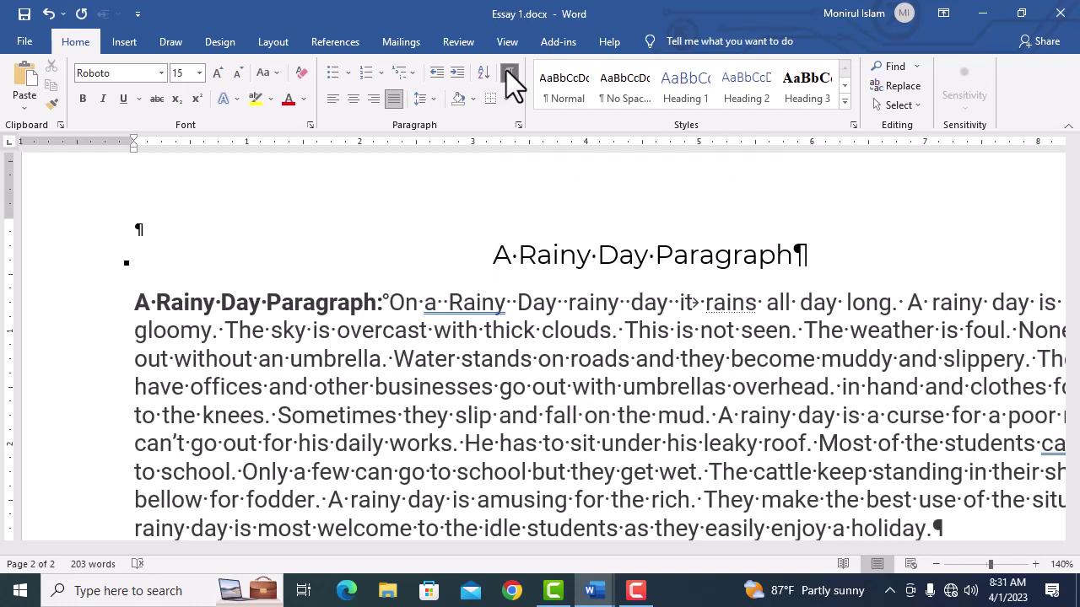
left_click(507, 72)
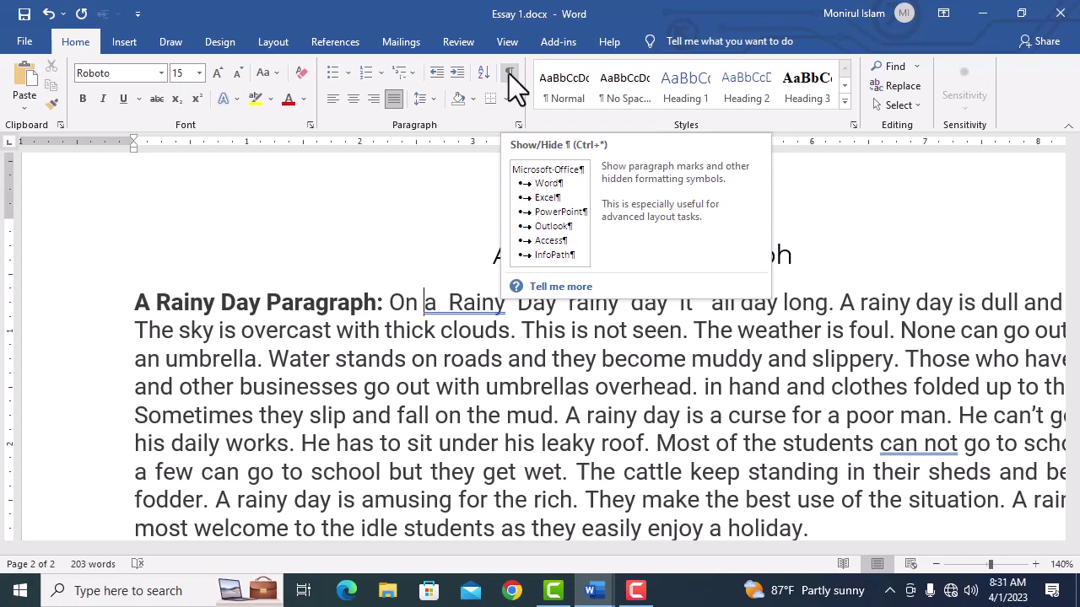
left_click(510, 75)
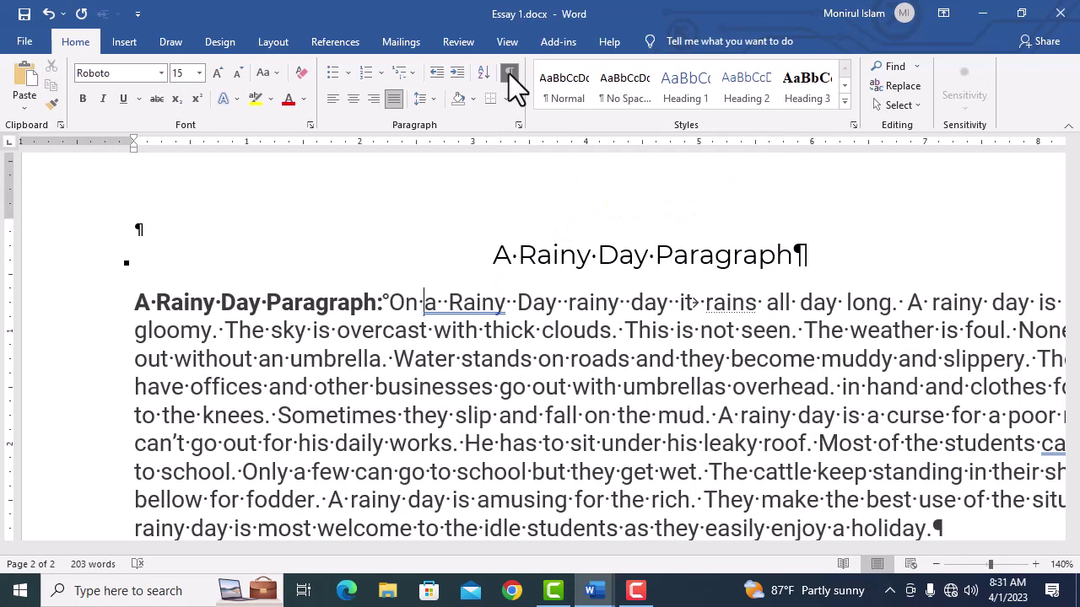
left_click(511, 74)
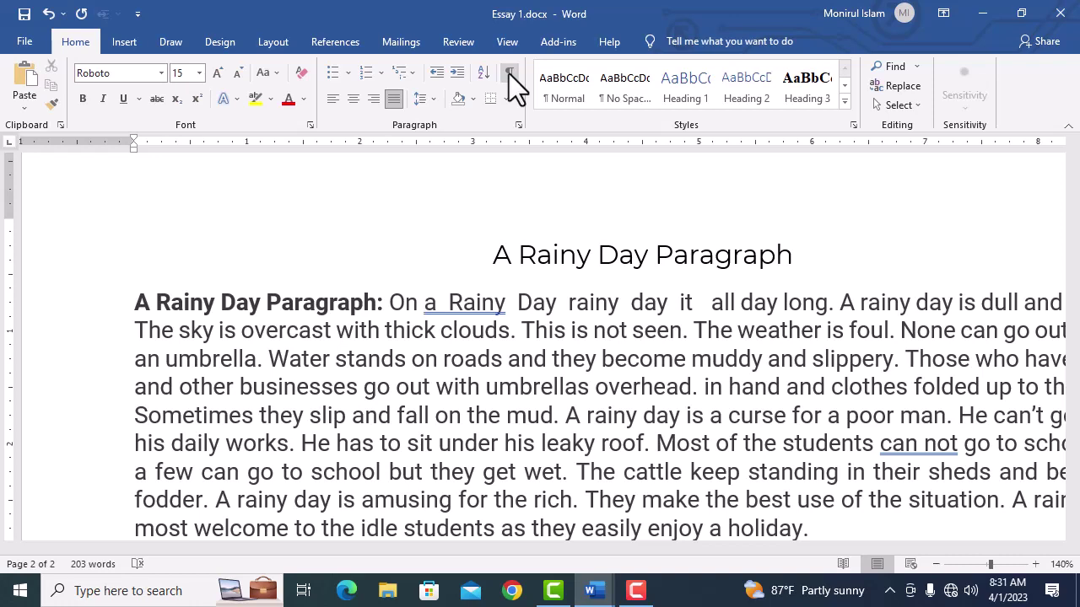
left_click(510, 72)
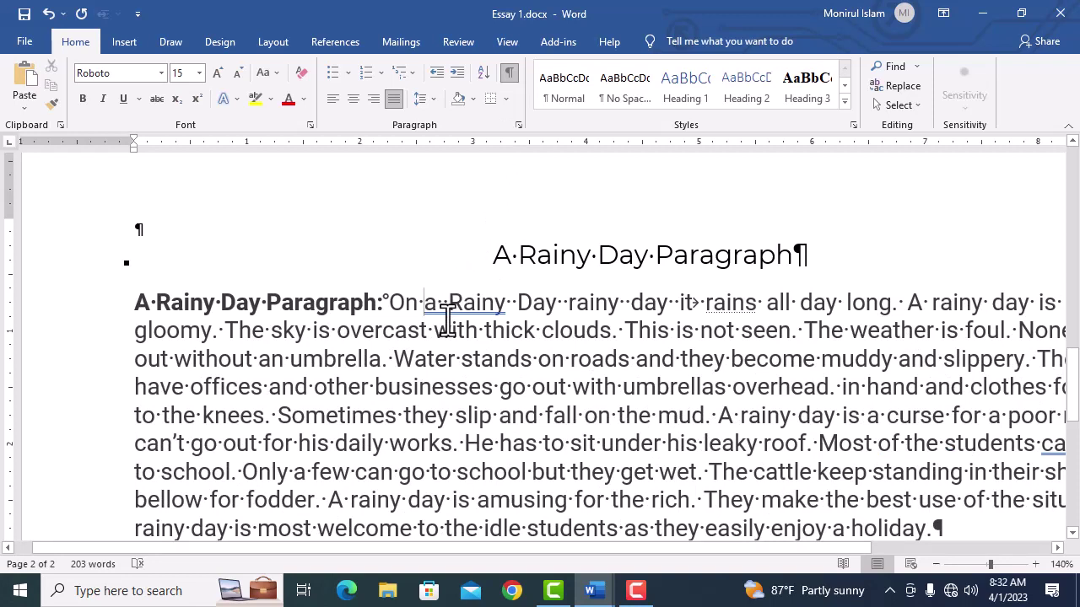
Delete the extra spaces between 'a' and 'Rainy' in the heading
left_click_drag(376, 386, 308, 388)
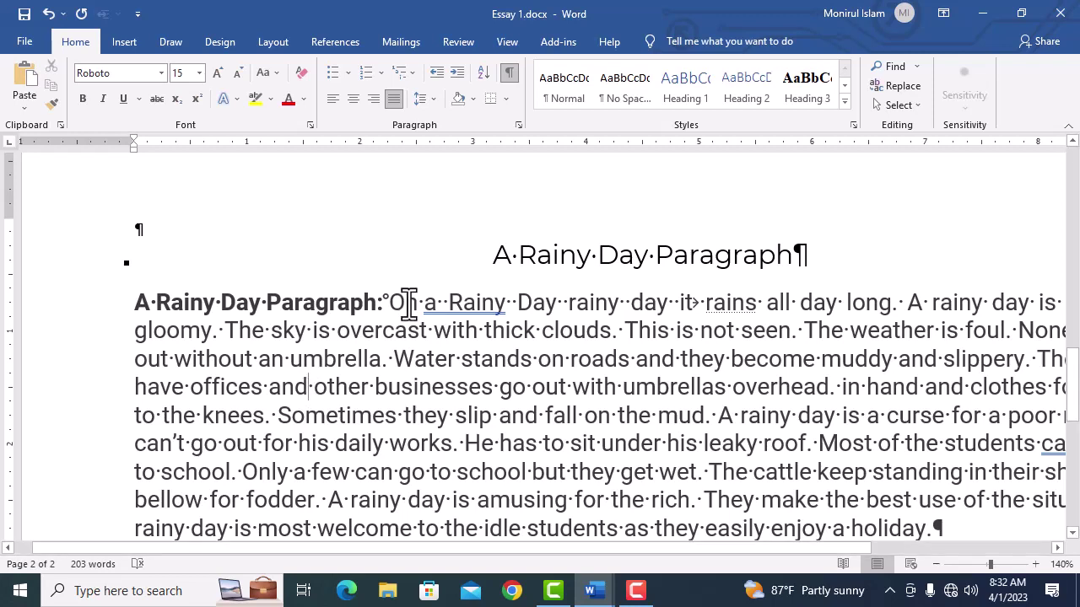
left_click_drag(435, 302, 452, 304)
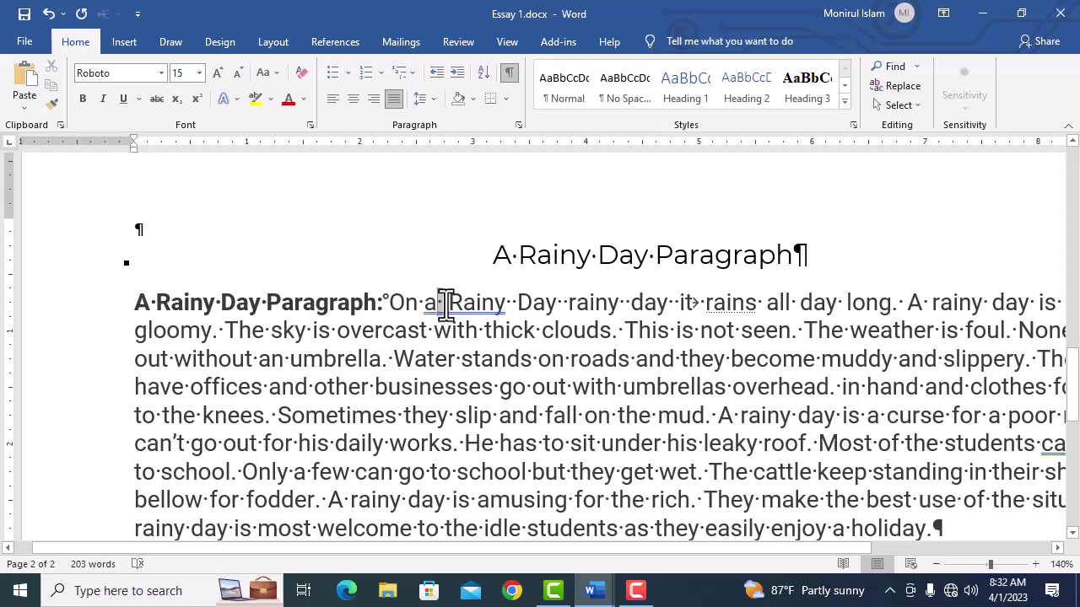
key("Delete")
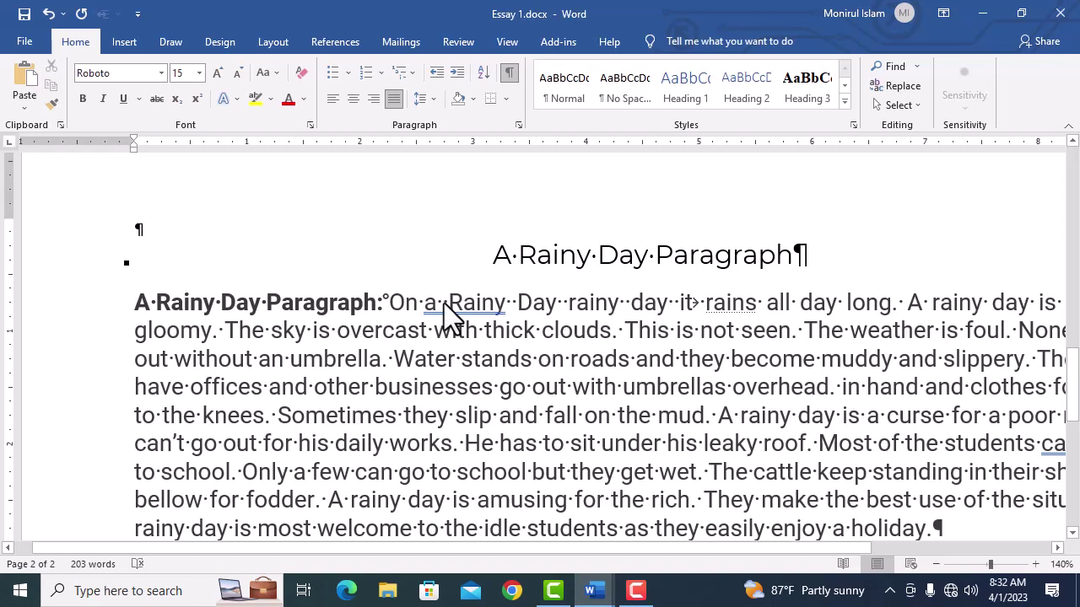
key("Delete")
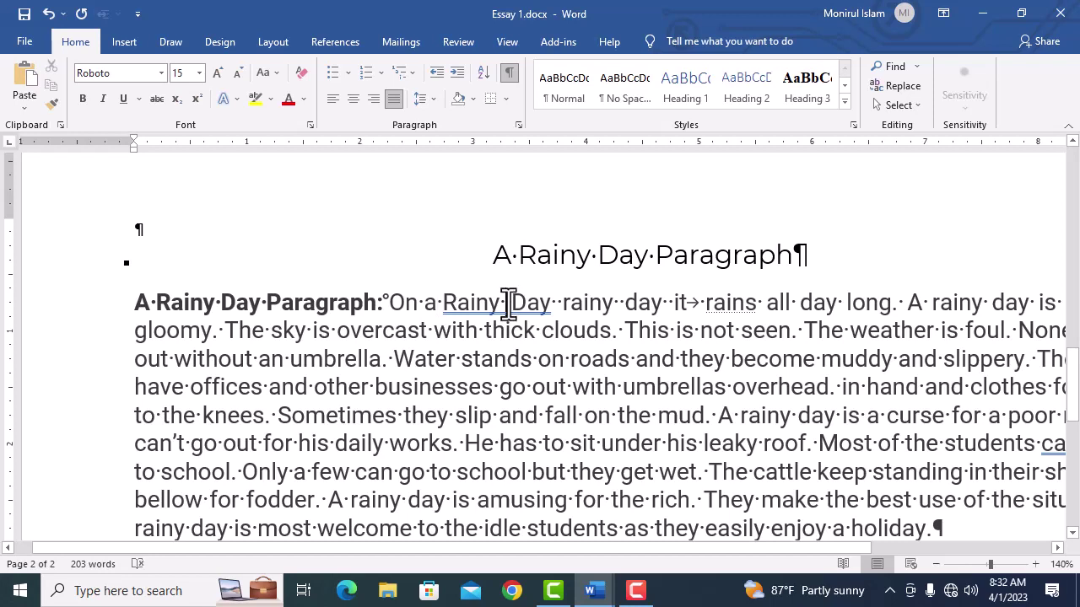
Delete the tab character after 'it' in the paragraph's first line
left_click(509, 309)
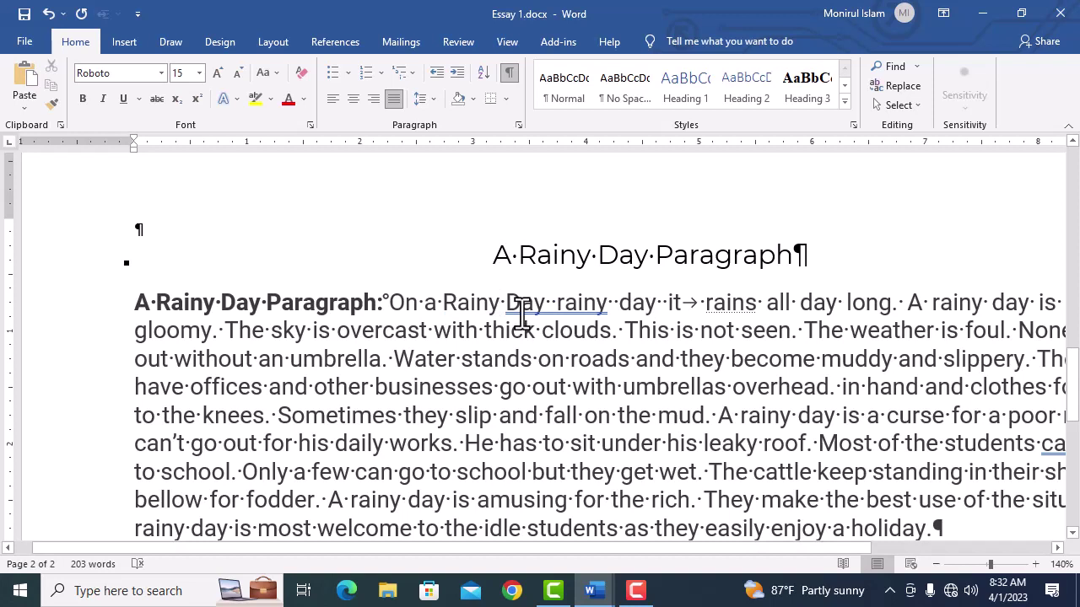
double_click(688, 305)
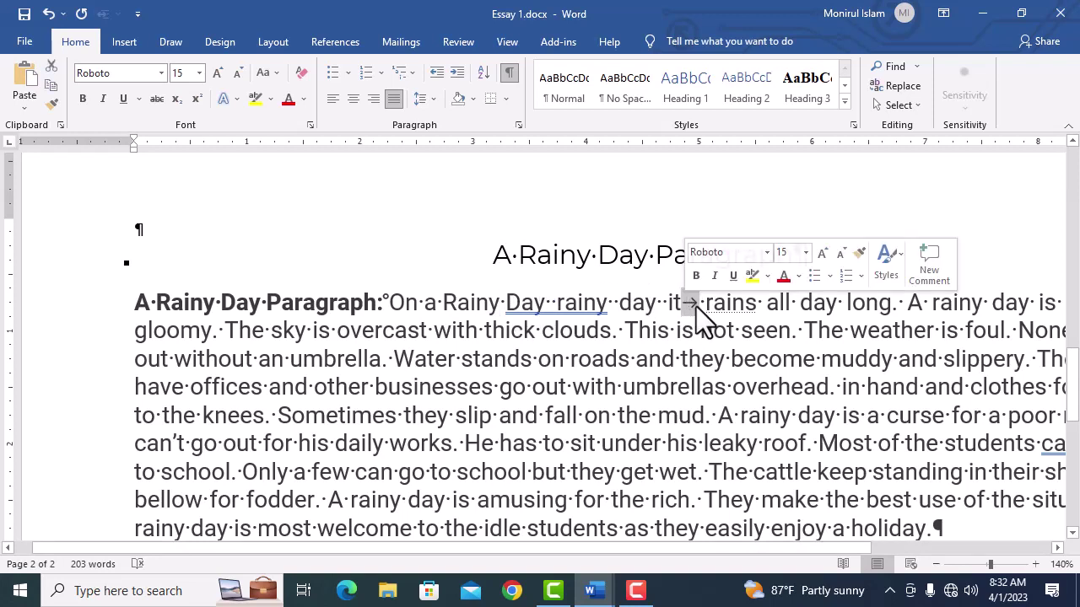
left_click(696, 306)
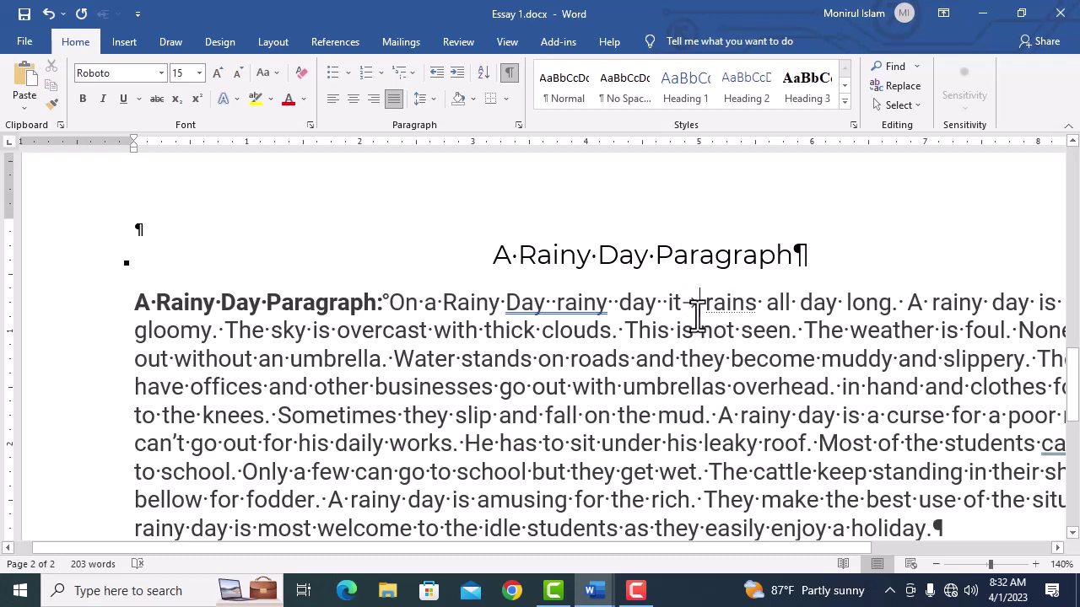
key("BackSpace")
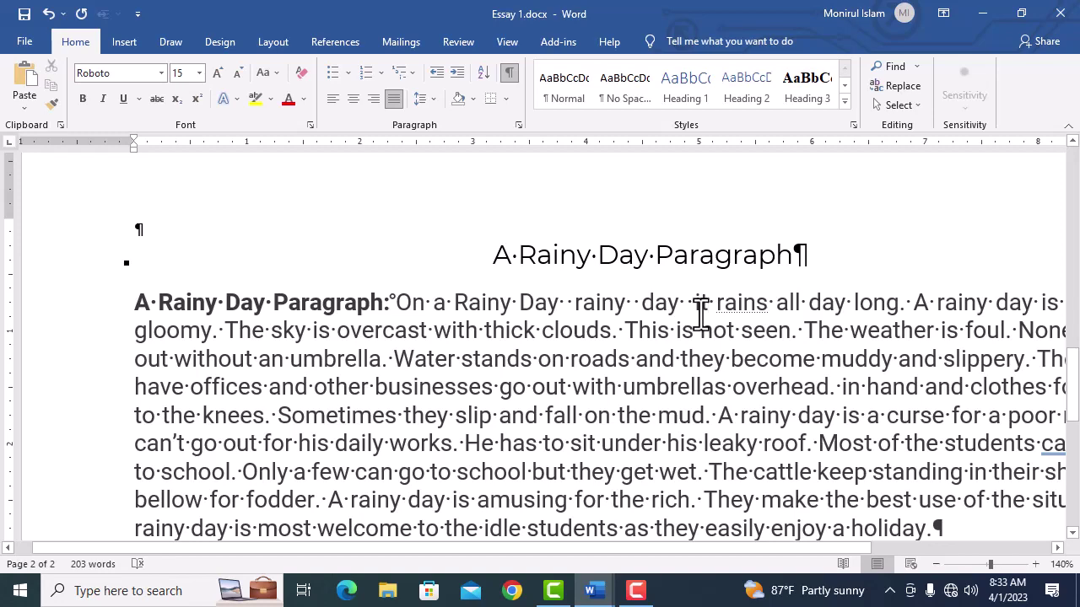
scroll(728, 337, "up", 4)
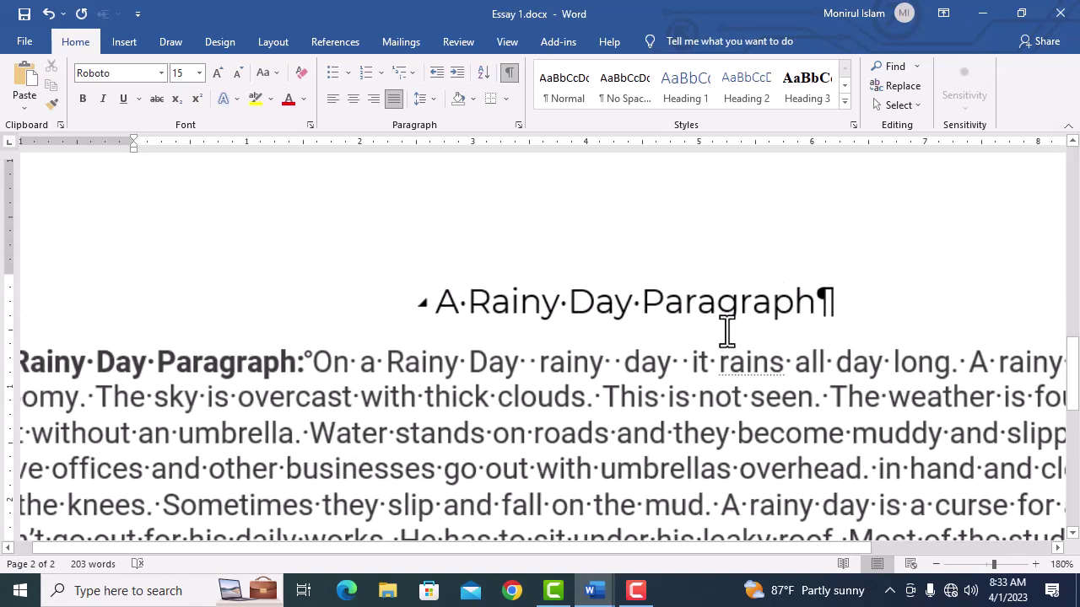
left_click_drag(718, 361, 784, 373)
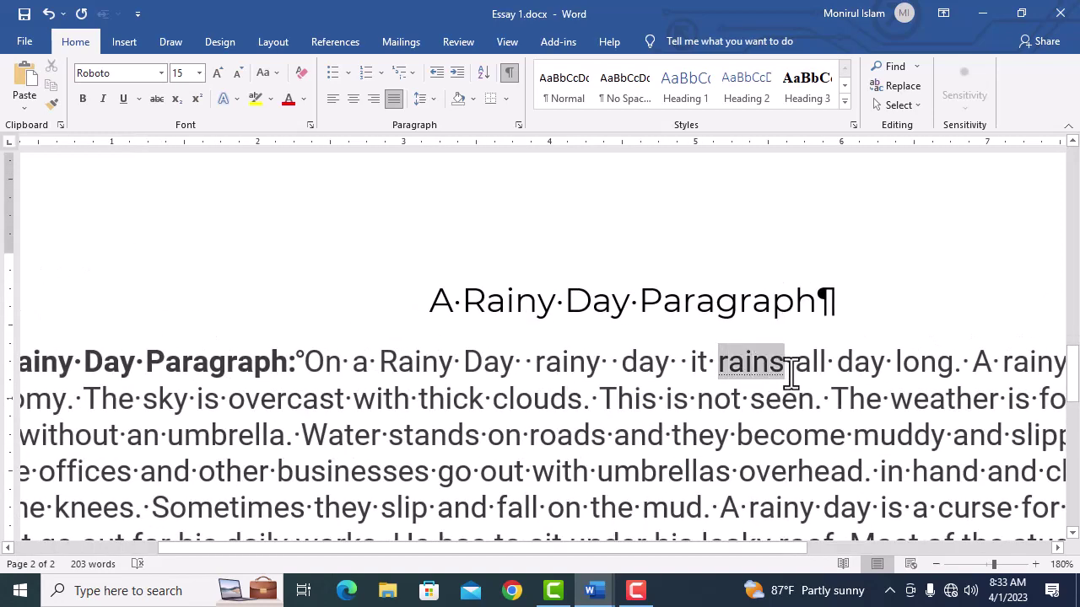
left_click(768, 375)
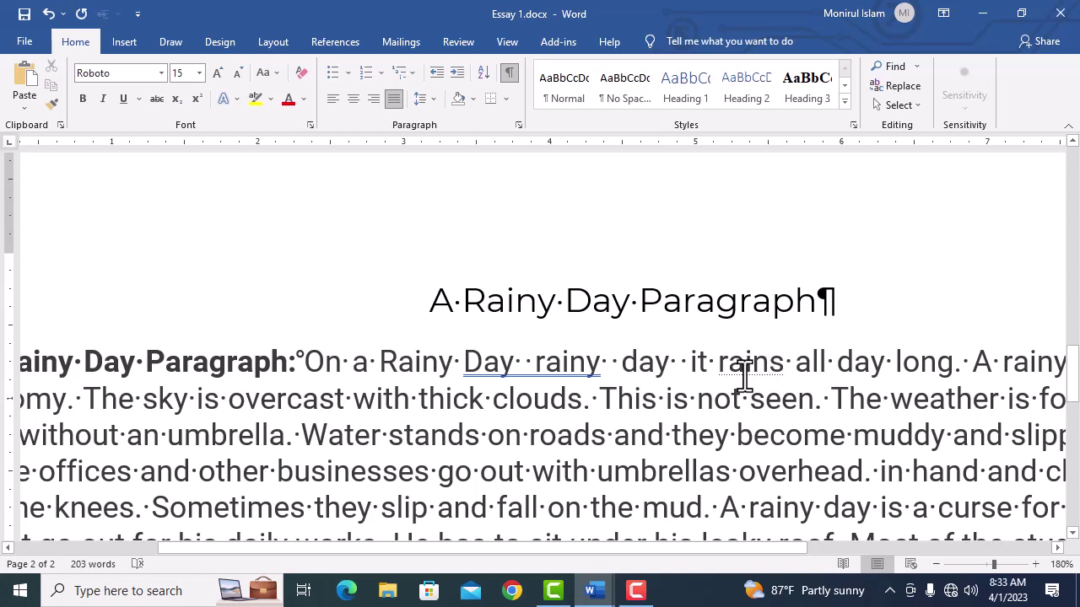
scroll(747, 376, "down", 2)
left_click(818, 305)
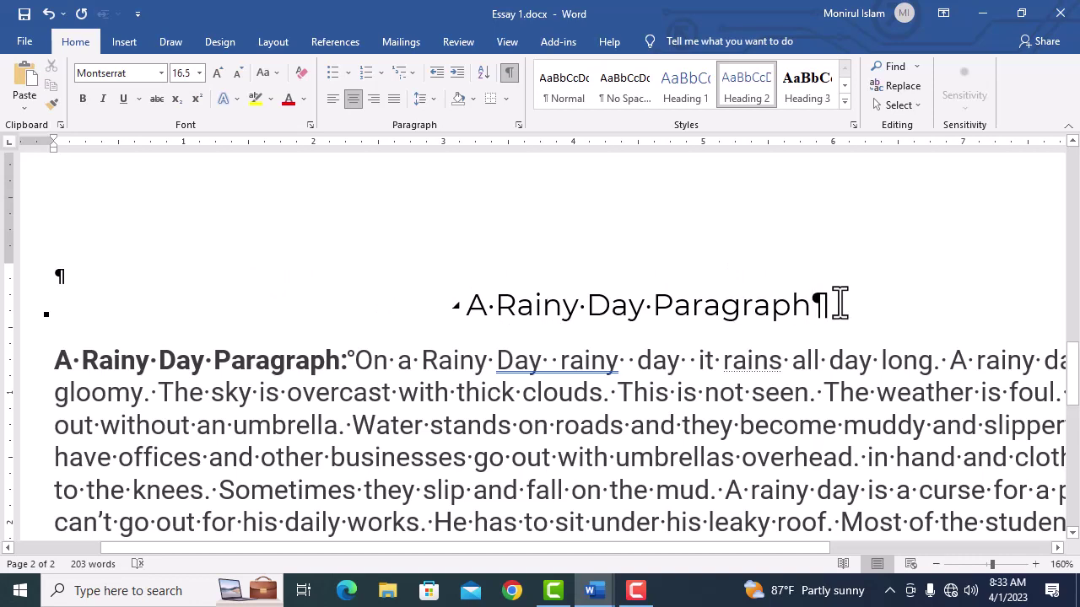
scroll(85, 285, "down", 1)
left_click(62, 212)
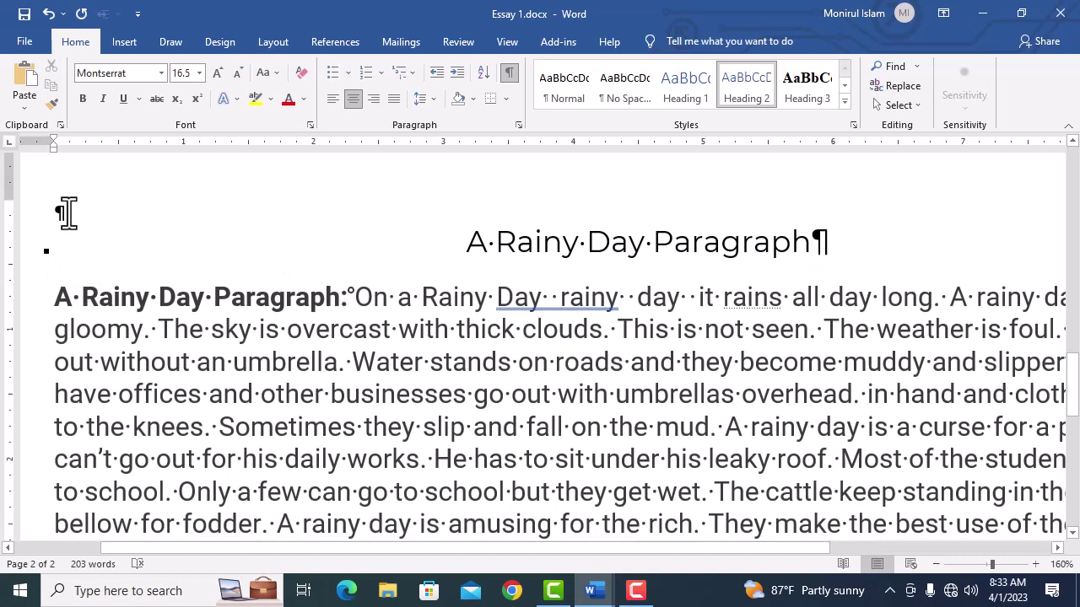
left_click_drag(468, 245, 762, 235)
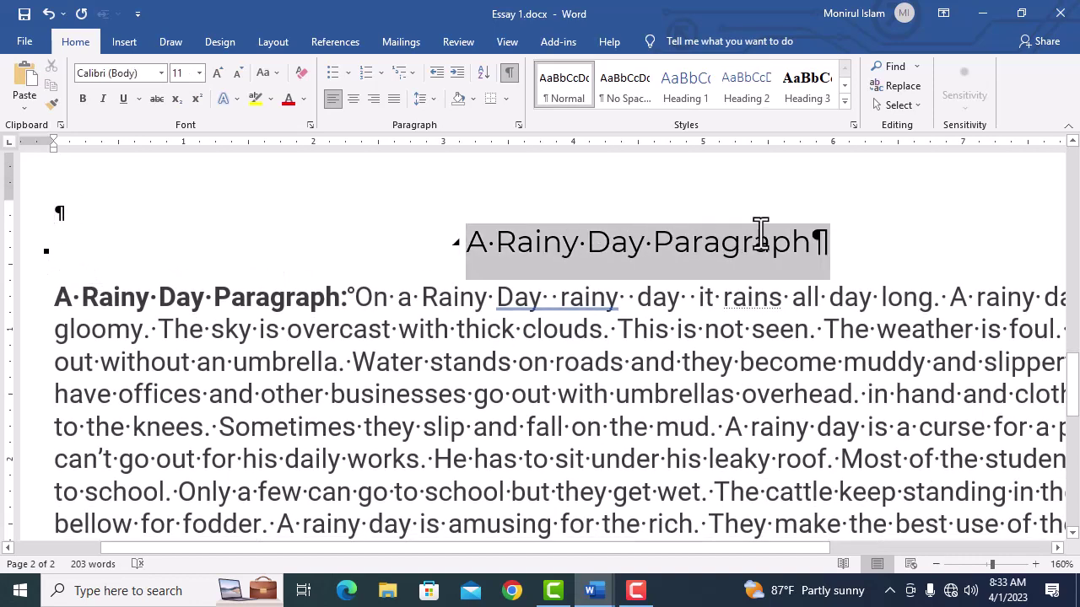
left_click(840, 251)
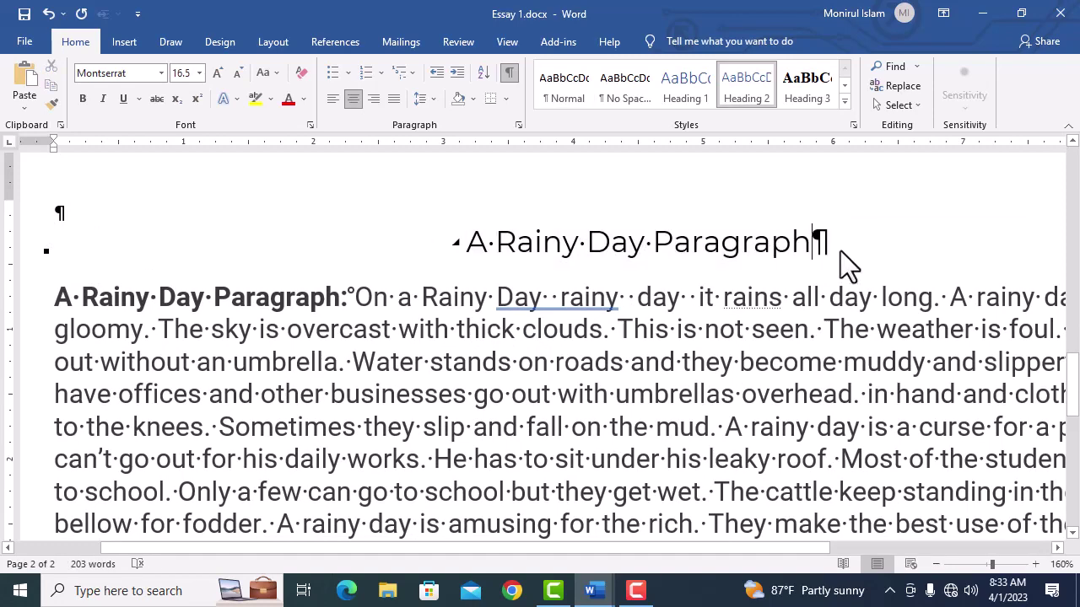
scroll(810, 265, "down", 1)
scroll(810, 266, "down", 2)
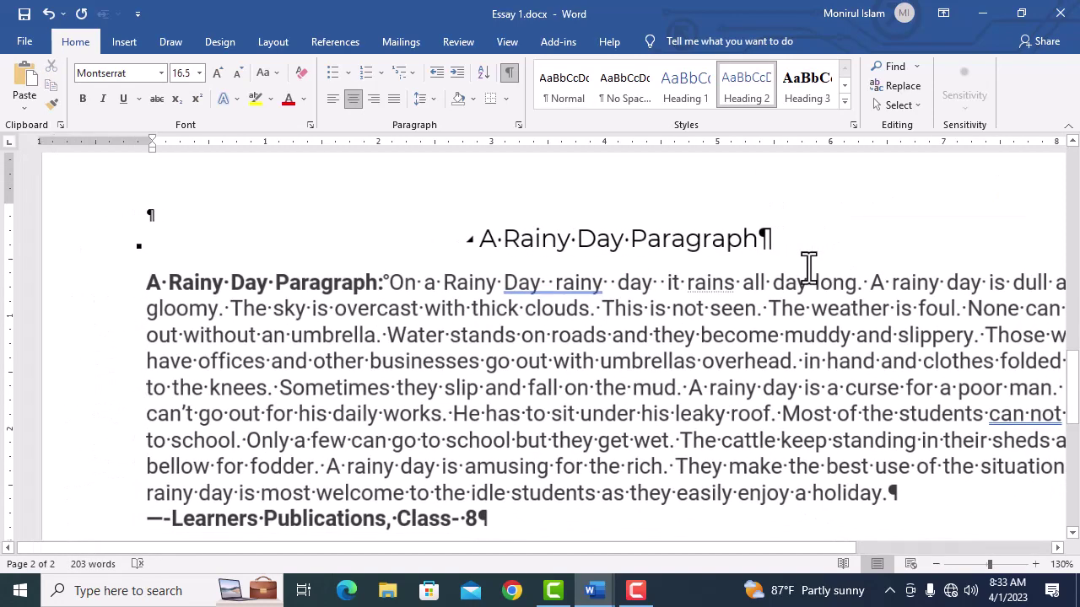
scroll(424, 381, "down", 1)
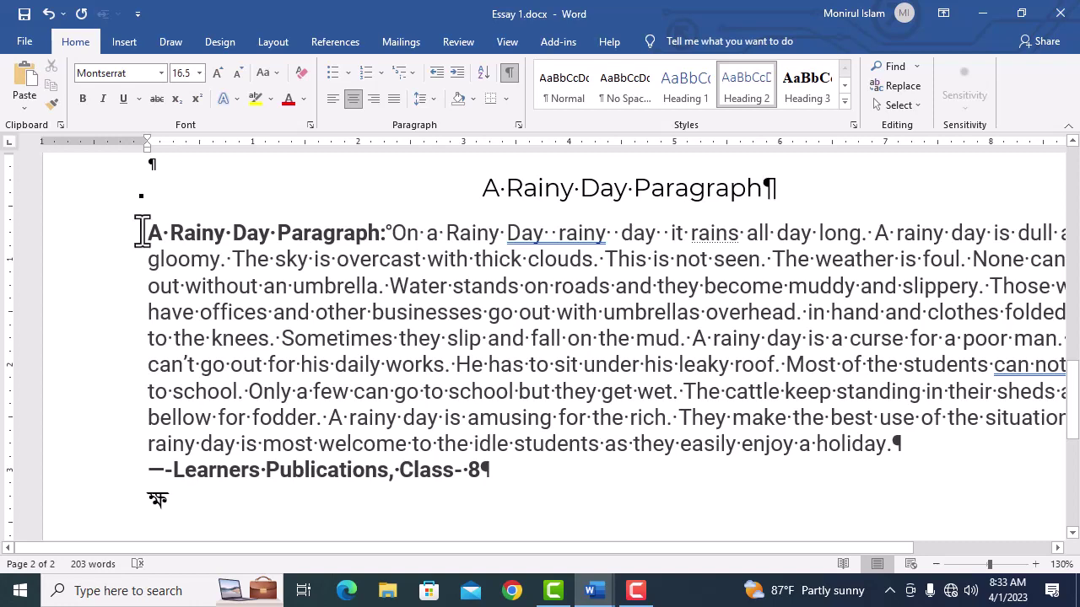
Inspect the heading's spacing and put a tab back between 'it' and 'rains'
mouse_move(139, 233)
left_mouse_down()
mouse_move(601, 312)
mouse_move(897, 444)
left_mouse_up()
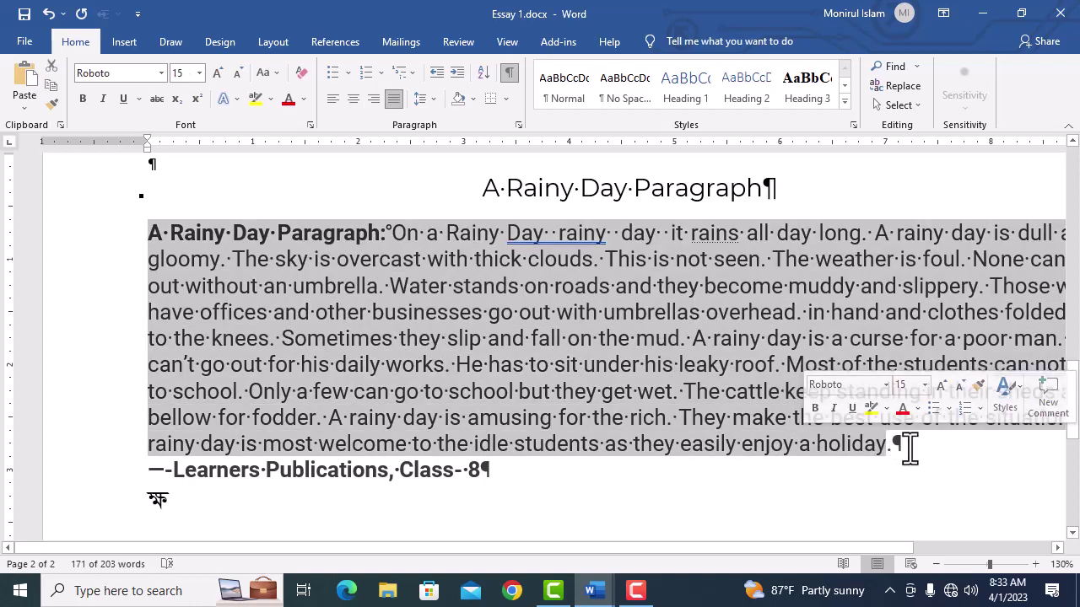
left_click(903, 447)
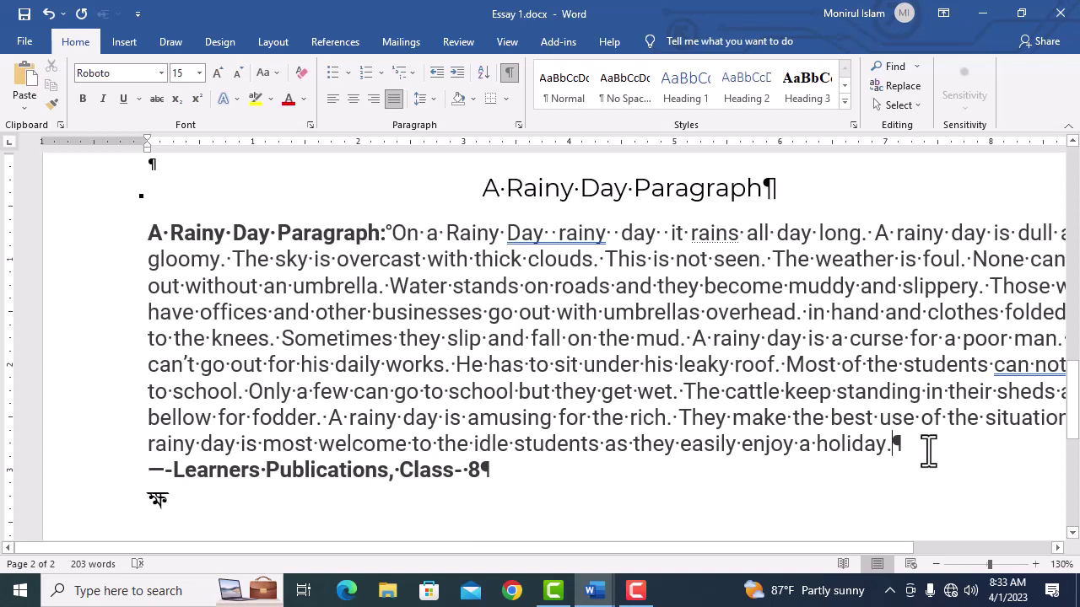
left_click(780, 187)
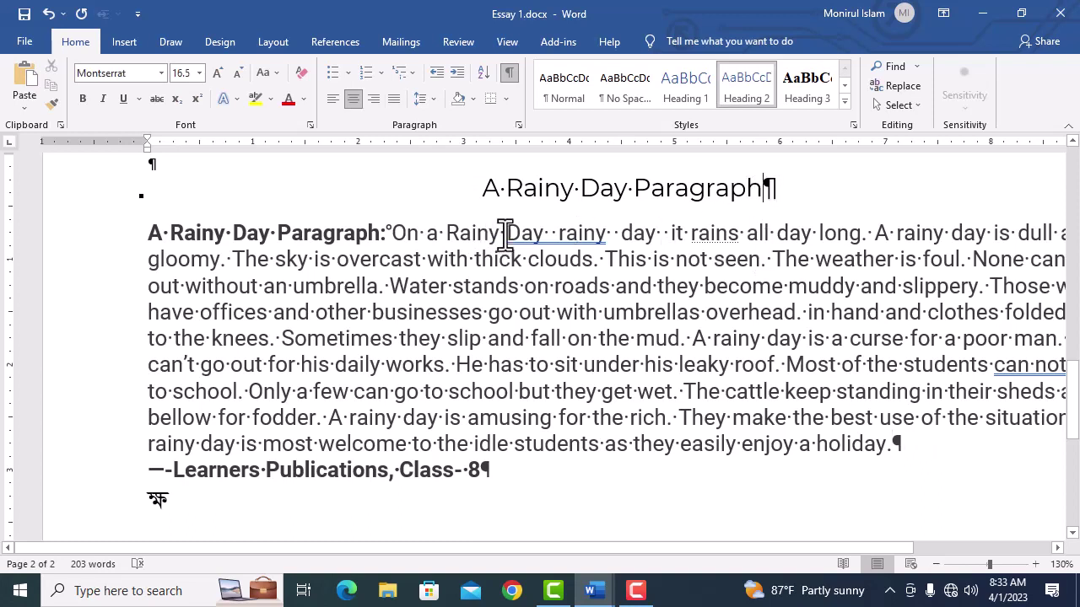
left_click_drag(501, 236, 509, 236)
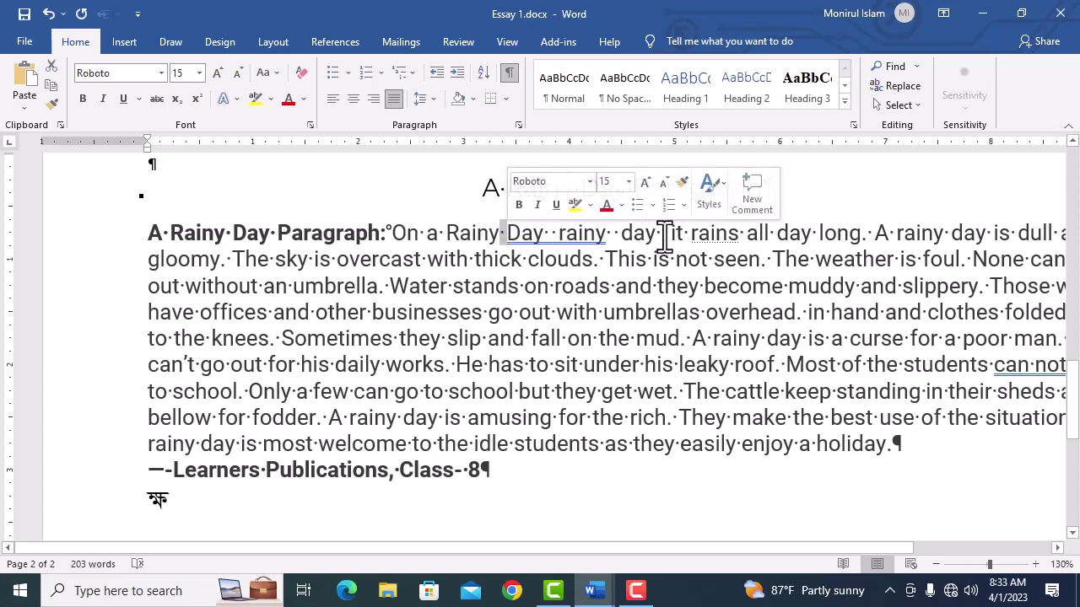
left_click(689, 236)
key("Tab")
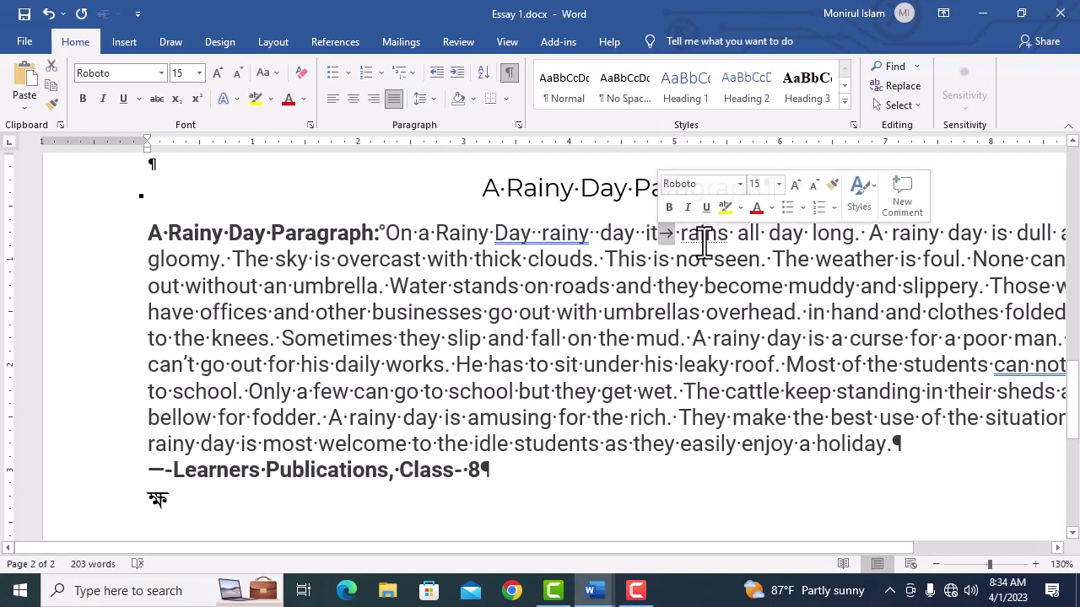
Replace that tab with a single space and turn off formatting marks
left_click_drag(675, 234, 683, 233)
double_click(691, 234)
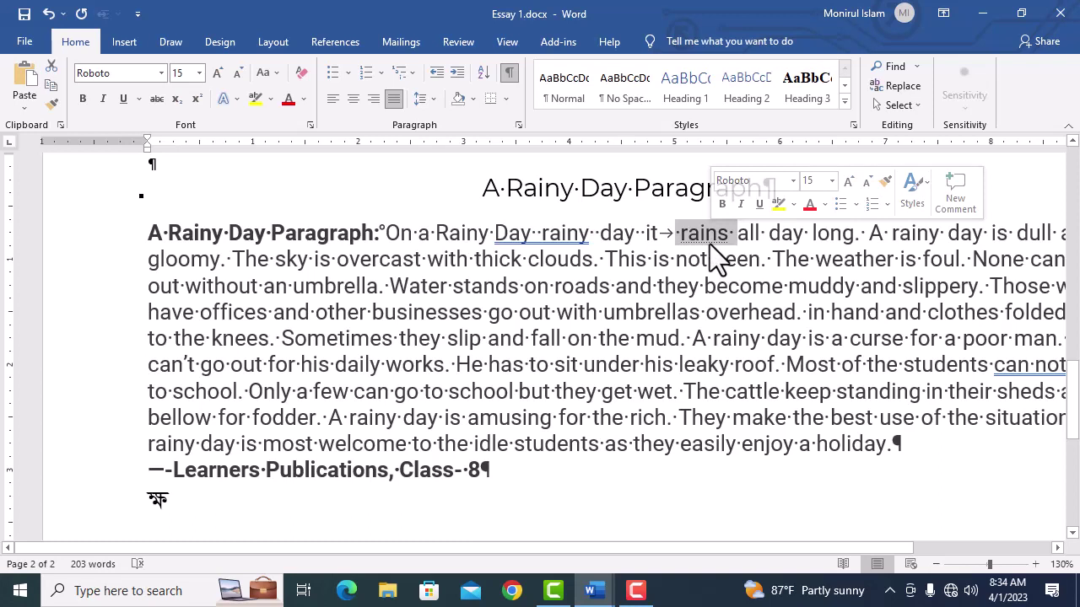
left_click(646, 235)
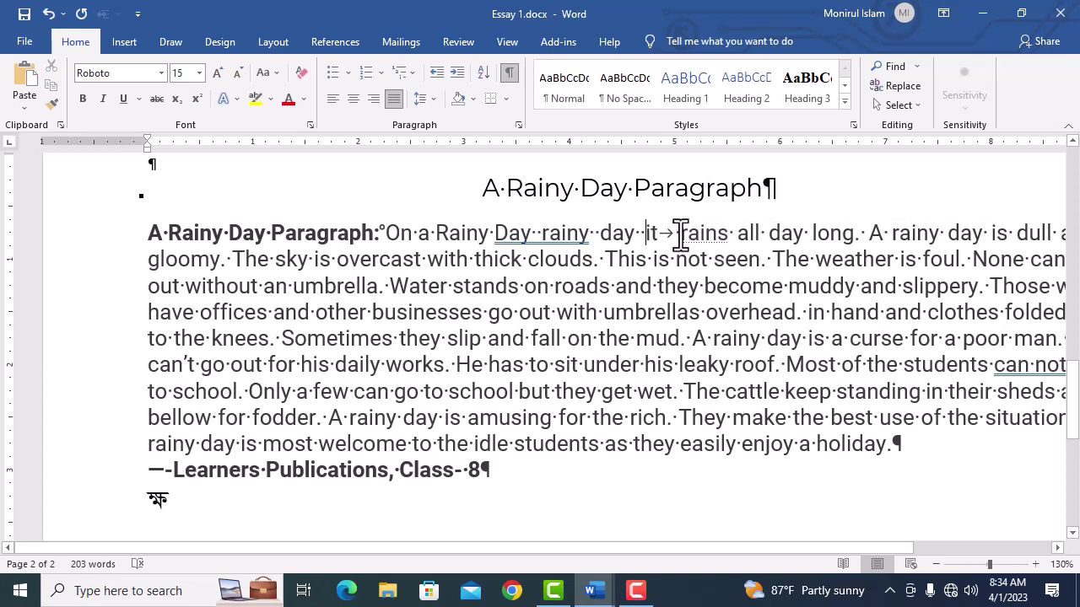
left_click(674, 234)
key("BackSpace")
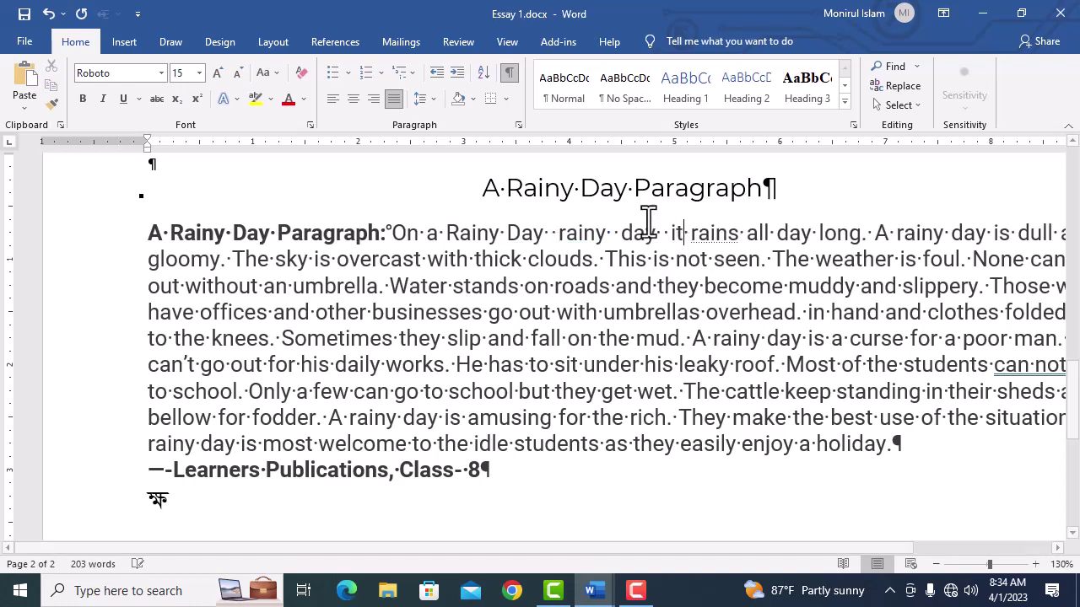
left_click(506, 76)
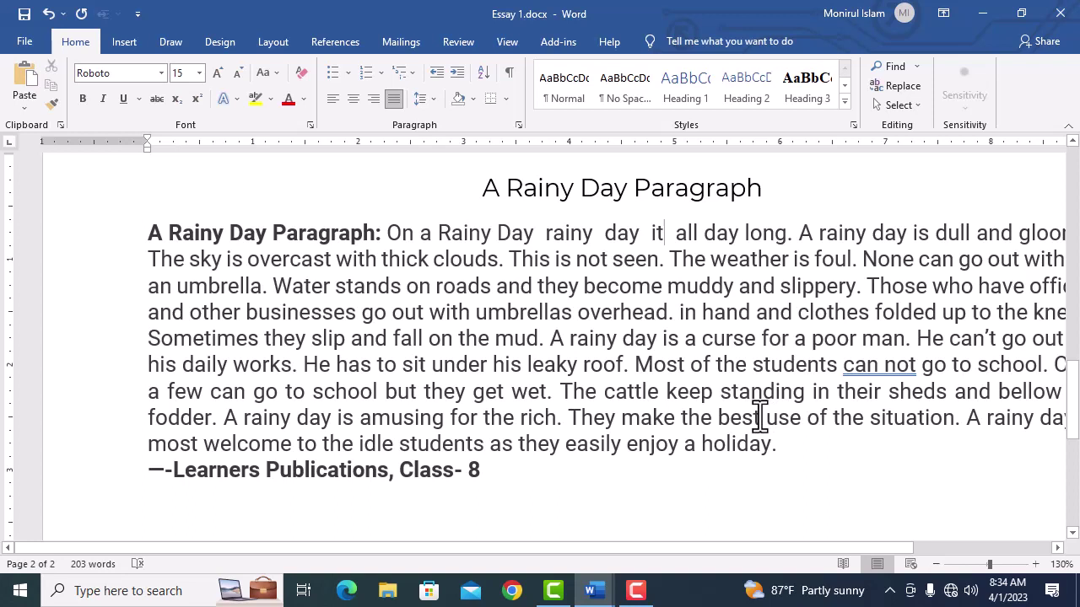
Select the whole document and clear the Hidden font effect so 'rains' reappears (204 words)
key("ctrl+a")
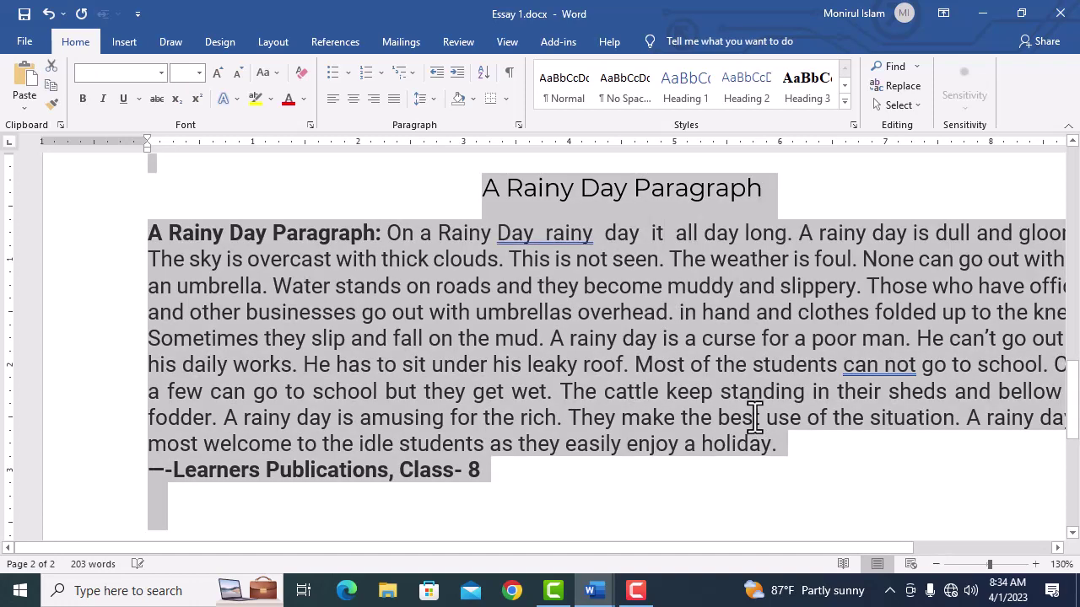
left_click(308, 125)
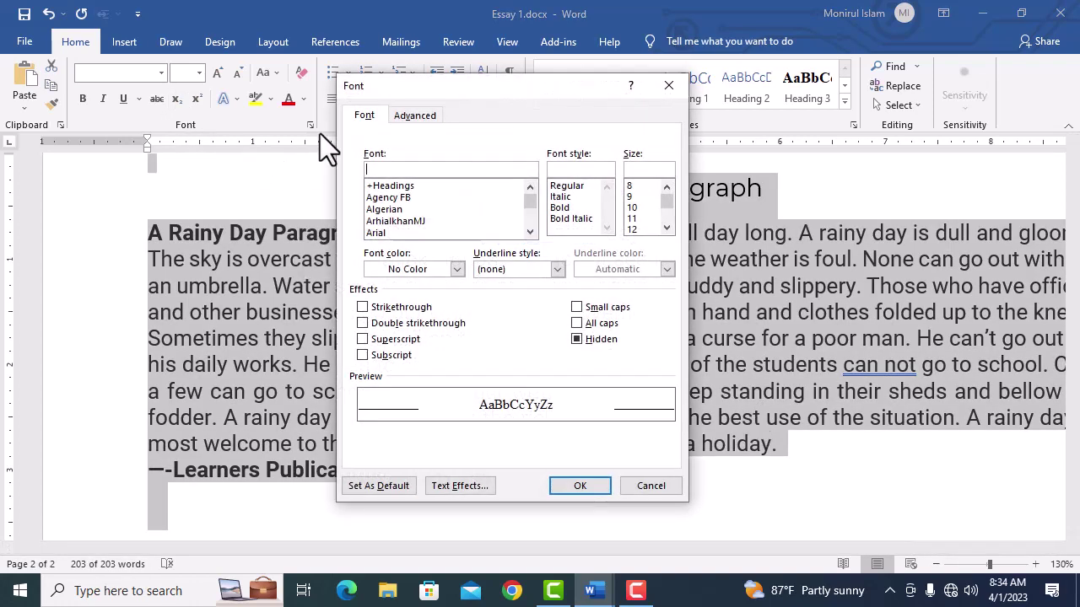
left_click(598, 341)
left_click(598, 341)
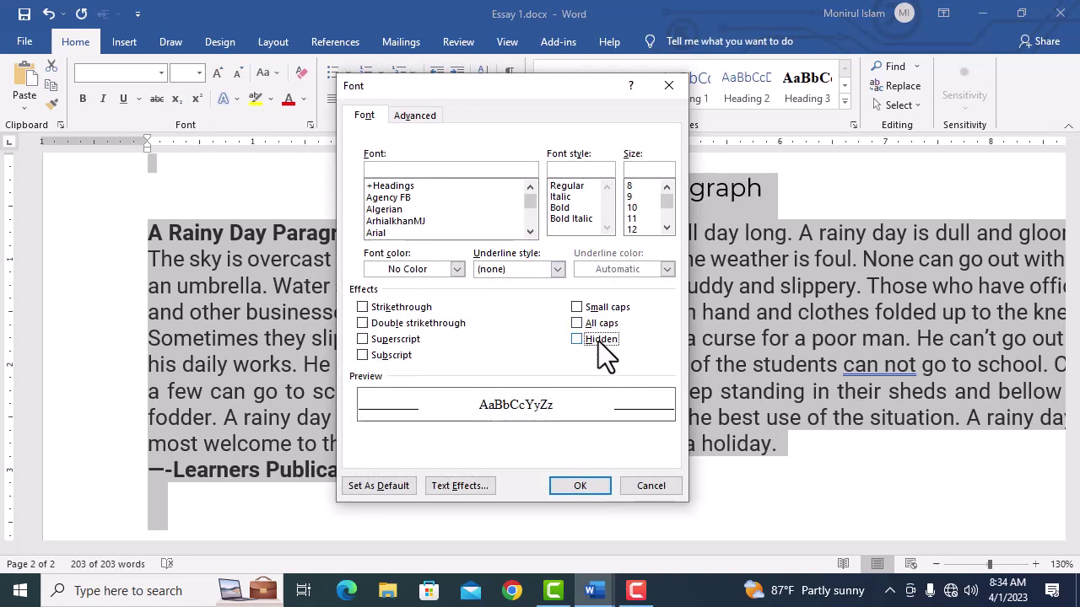
left_click(580, 485)
Select the words 'it rains' to check them, then place the caret after 'rains'
left_click(699, 235)
left_click_drag(673, 233, 725, 234)
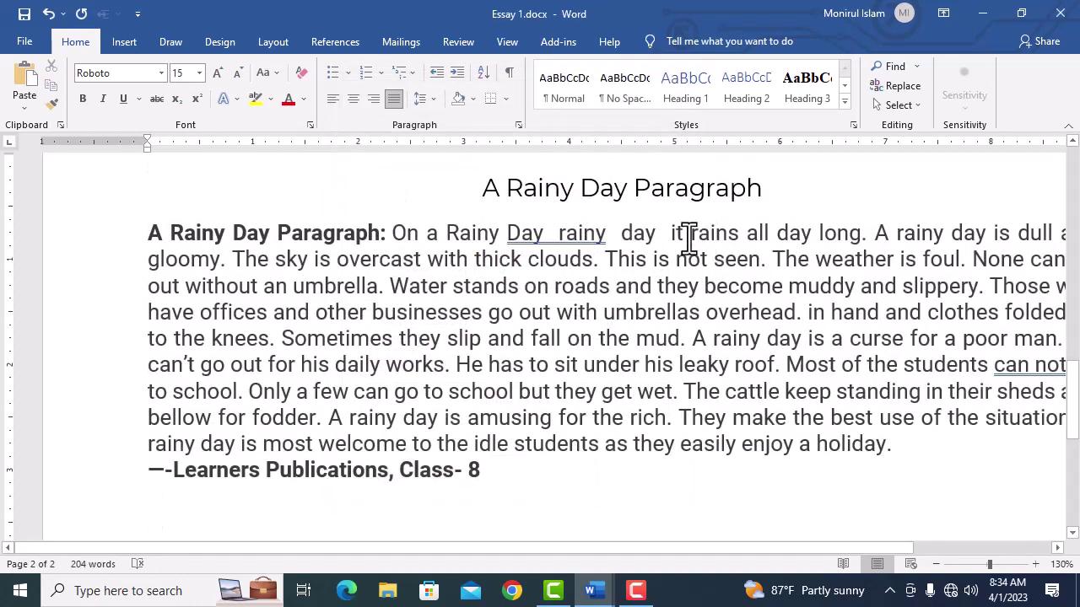
left_click(742, 240)
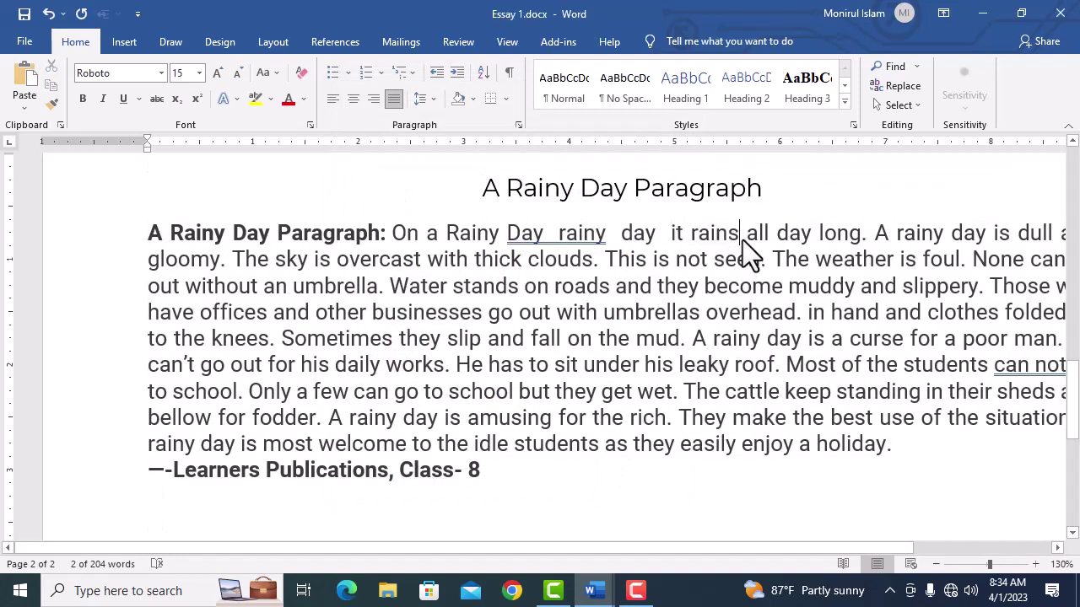